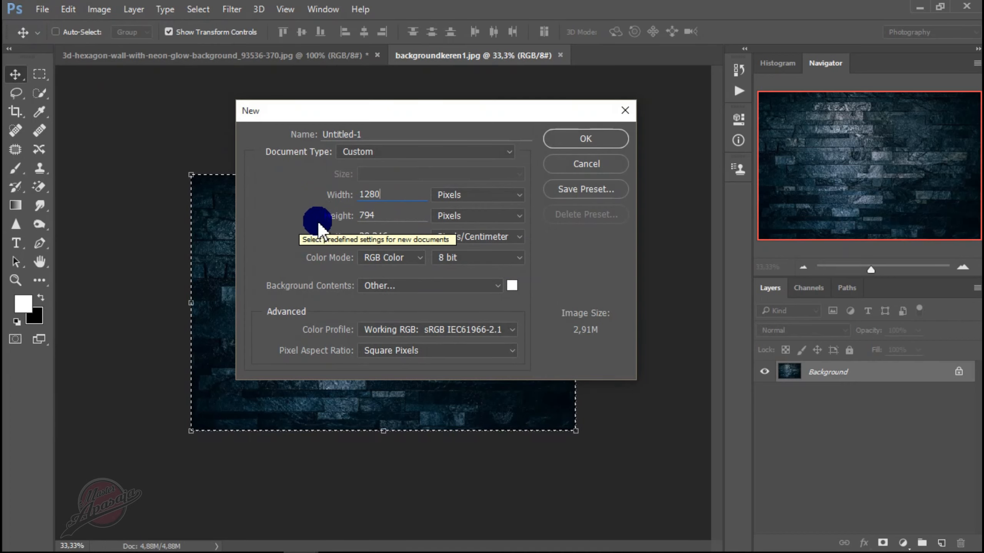
Create a new 1280 × 720 pixel document with a resolution of 300.
double_click(366, 214)
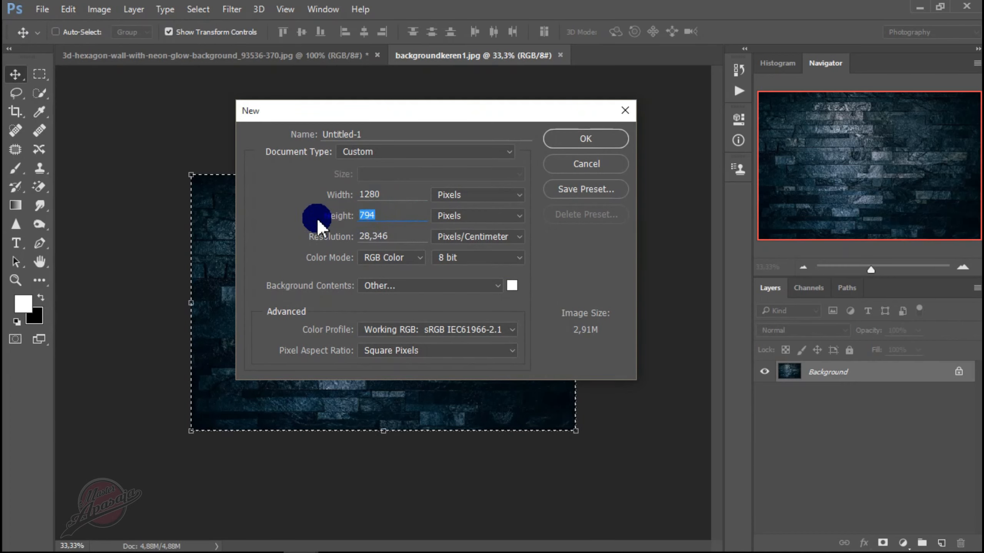
text(720)
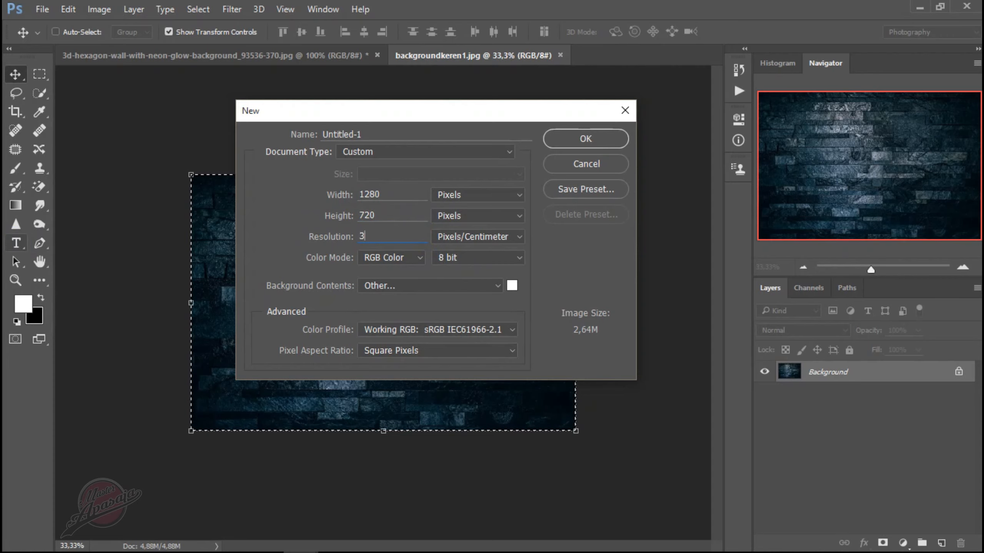
click(578, 139)
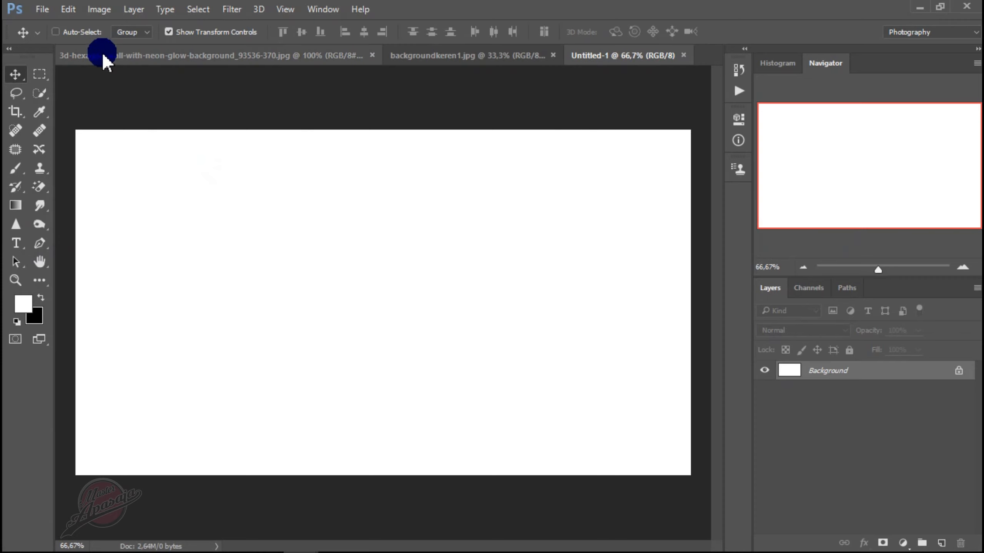
Bring the stone wall background image into the new document as a layer.
click(397, 63)
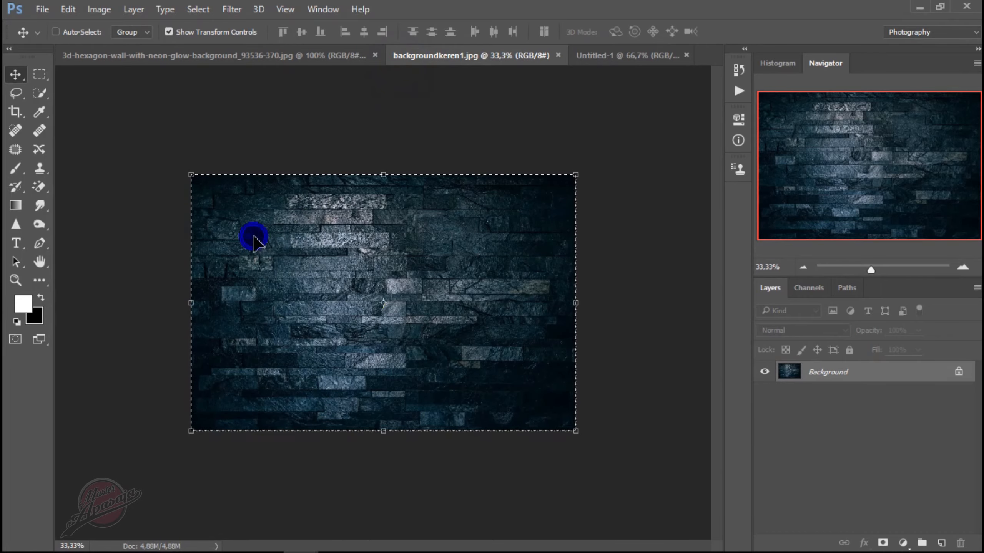
drag(253, 242, 264, 135)
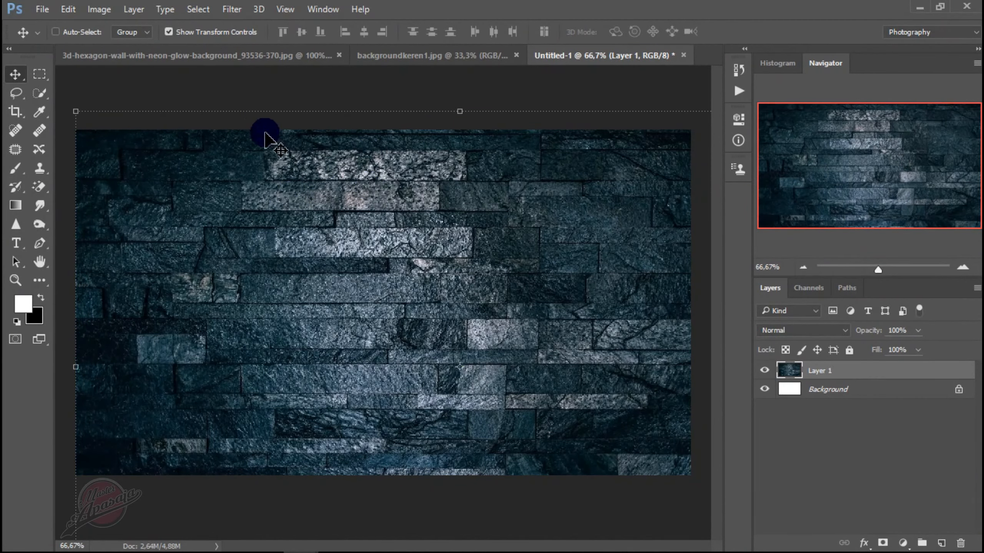
Bring the neon hexagon image into the new document as a layer.
click(235, 58)
drag(307, 226, 310, 201)
drag(480, 182, 170, 344)
drag(163, 190, 23, 77)
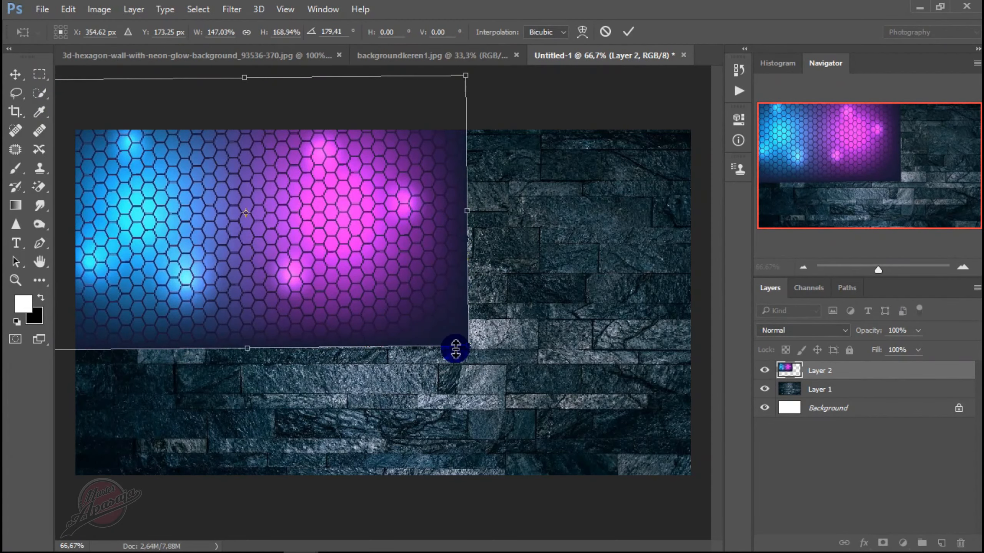
Scale and skew the hexagon layer into a slanted panel covering the left part of the canvas.
drag(467, 350, 259, 437)
drag(333, 97, 417, 109)
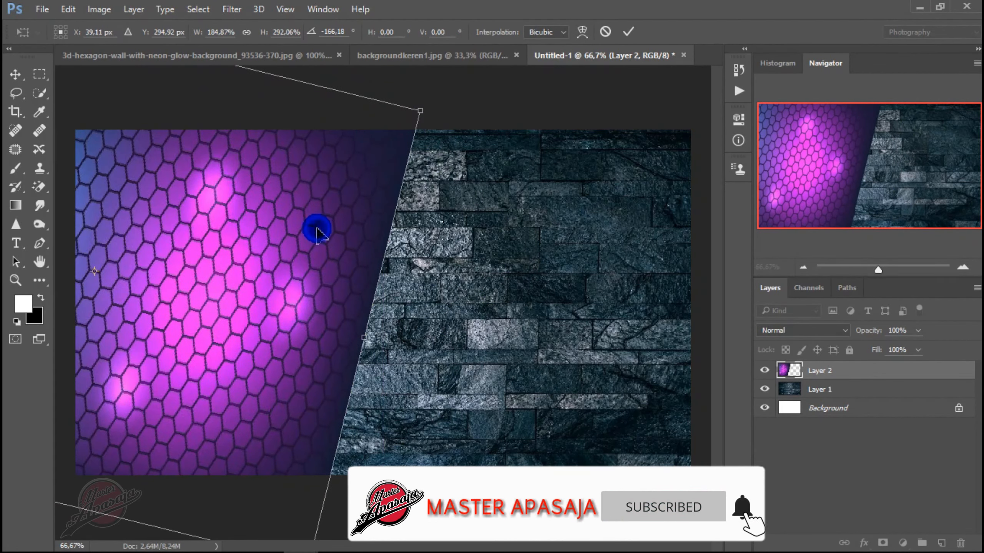
drag(318, 226, 229, 216)
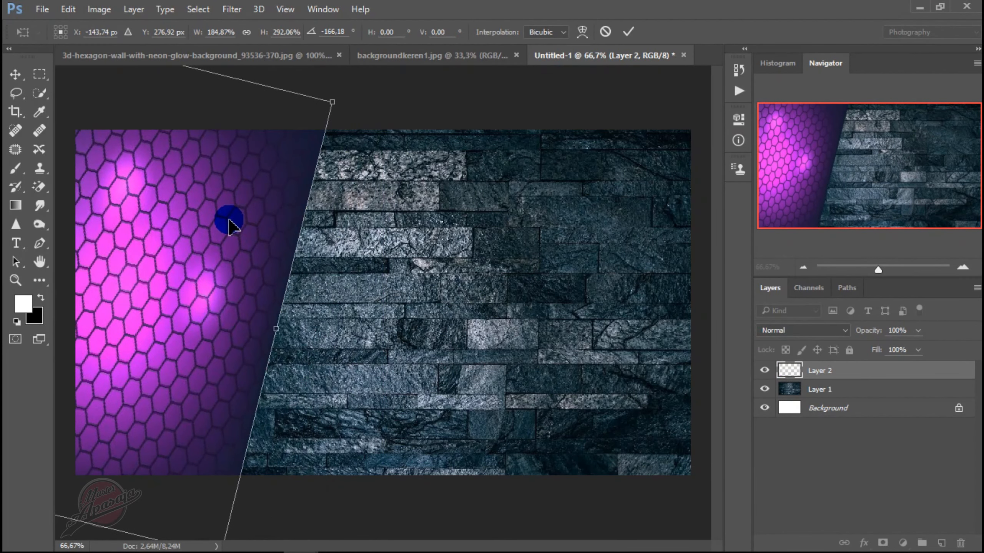
drag(298, 194, 313, 194)
click(628, 32)
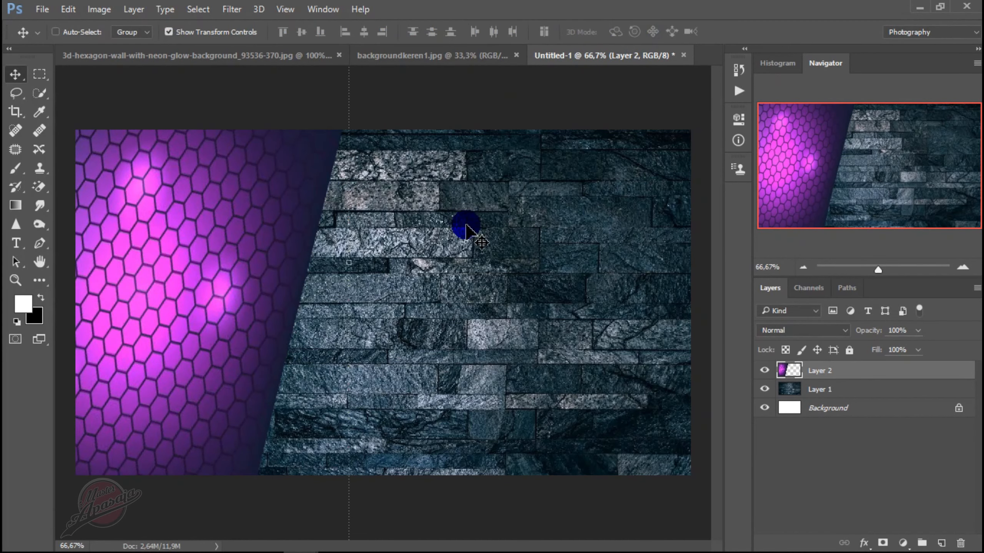
Choose the Type tool with the Aldo the Apache font and set the text colour to yellow f0ff00.
click(16, 242)
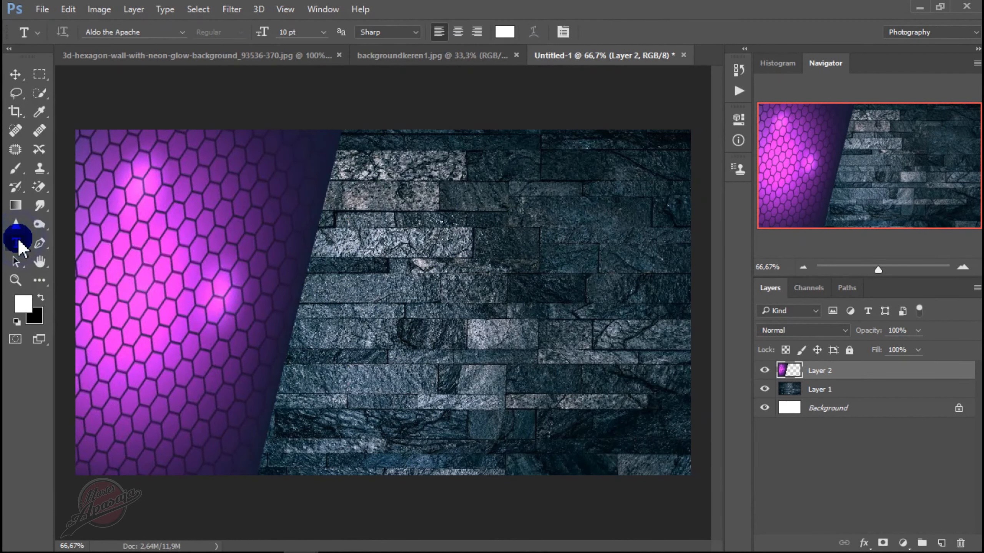
click(183, 32)
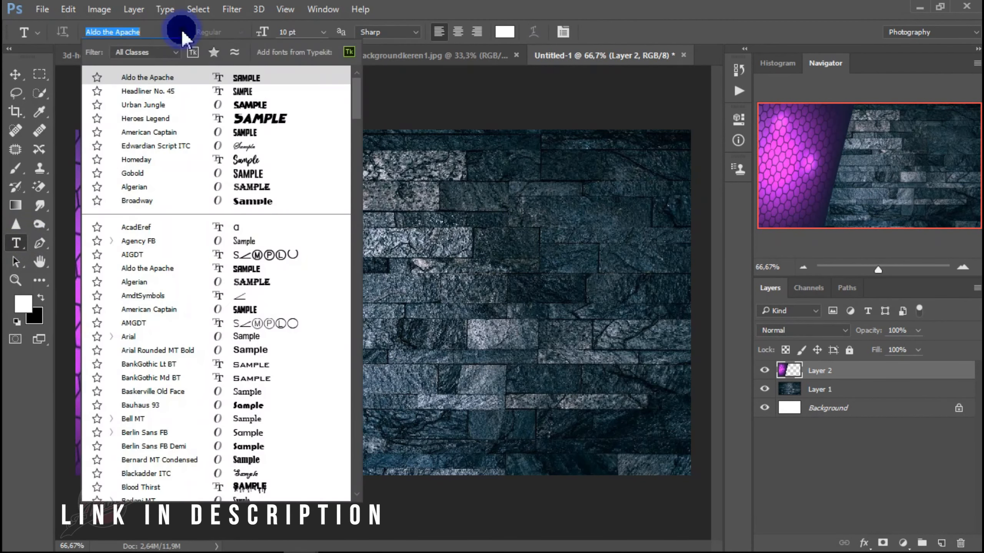
click(251, 80)
click(506, 31)
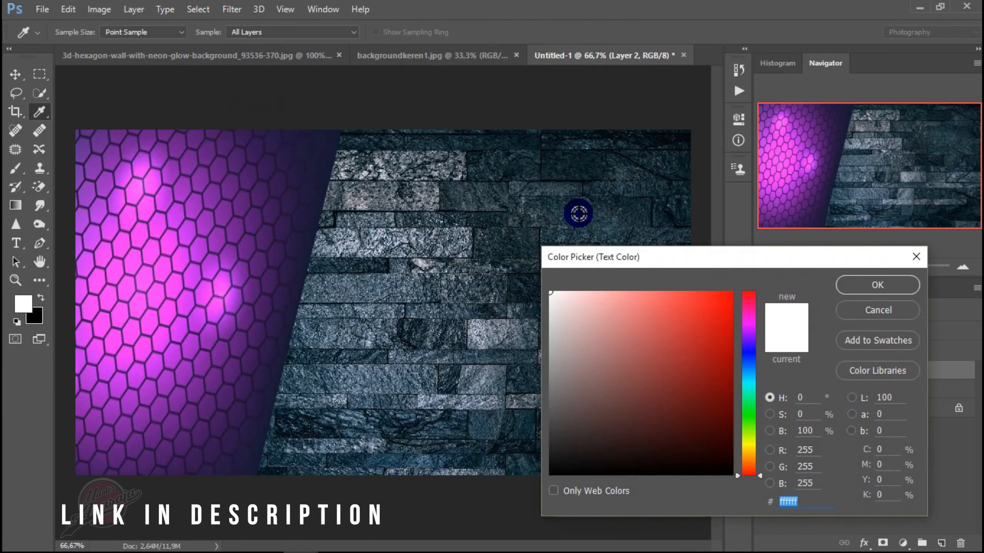
click(747, 451)
click(730, 292)
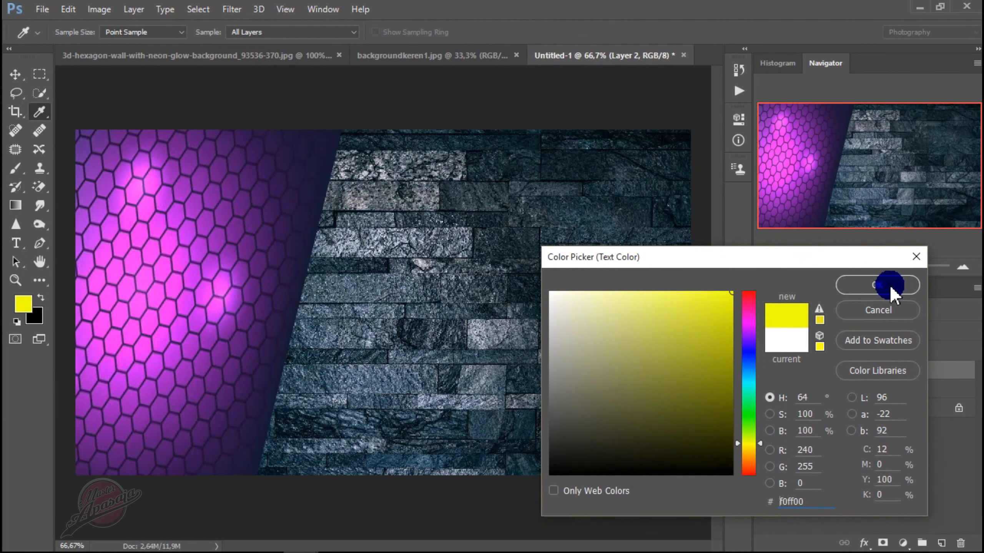
click(888, 283)
Type the text MAKE THIS on the stone wall area.
click(424, 212)
text(MAKE T)
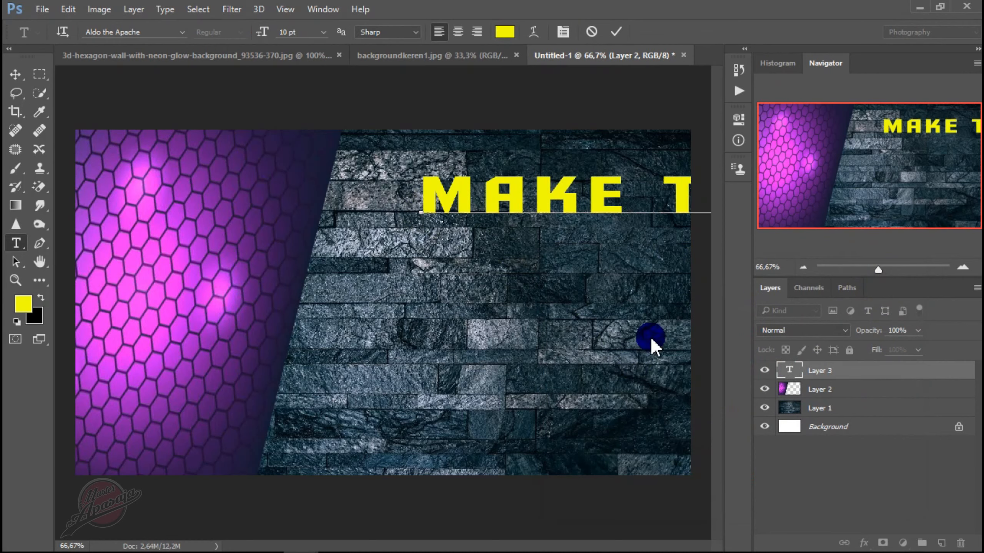
click(617, 31)
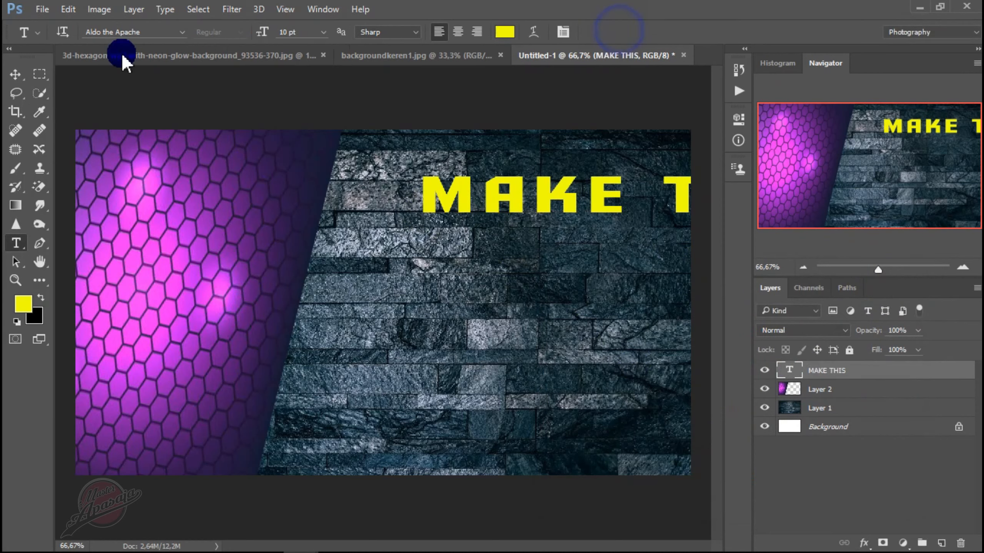
Move the MAKE THIS text next to the hexagon panel and stretch it slightly wider.
click(14, 74)
drag(509, 197, 304, 214)
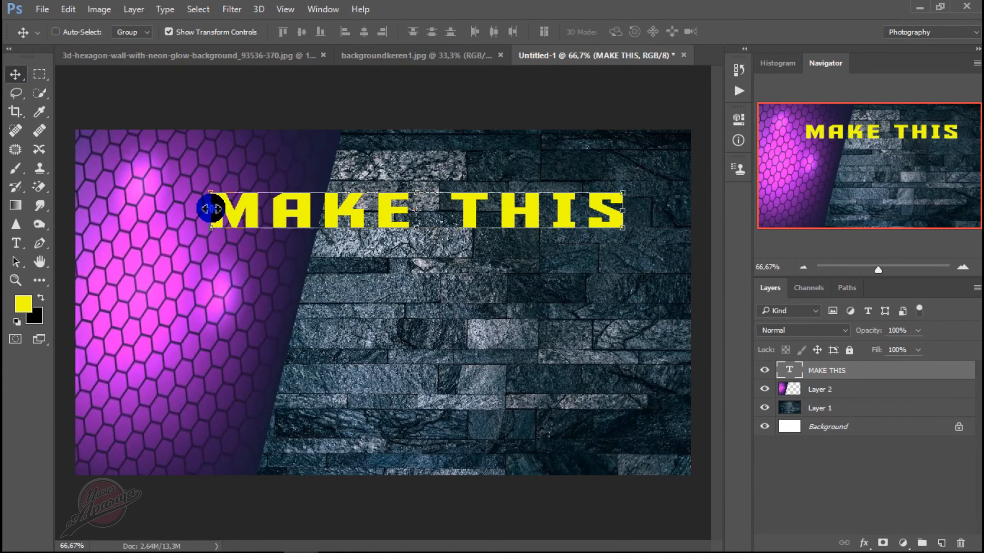
drag(211, 209, 340, 211)
drag(637, 211, 678, 210)
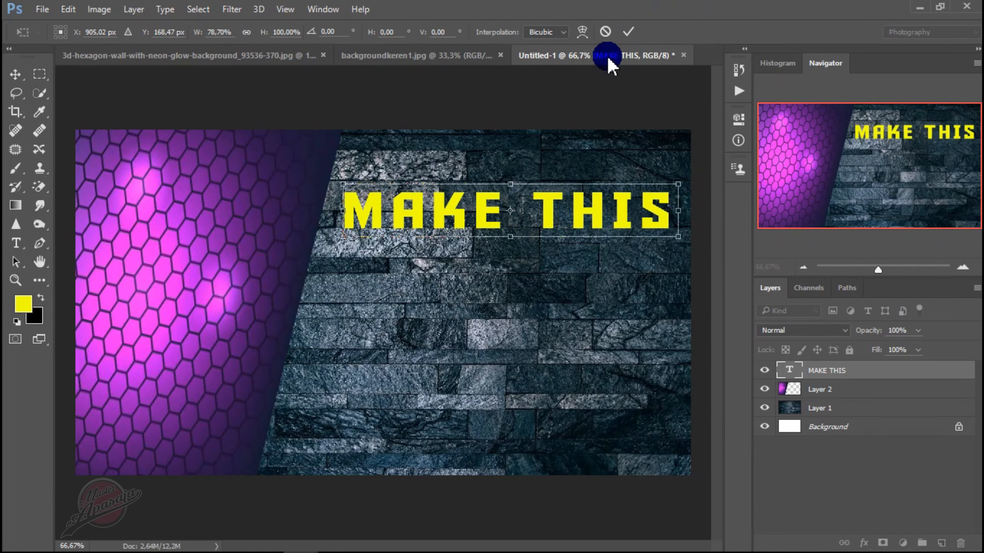
click(627, 32)
Duplicate the MAKE THIS text layer as GAMING.
right_click(818, 373)
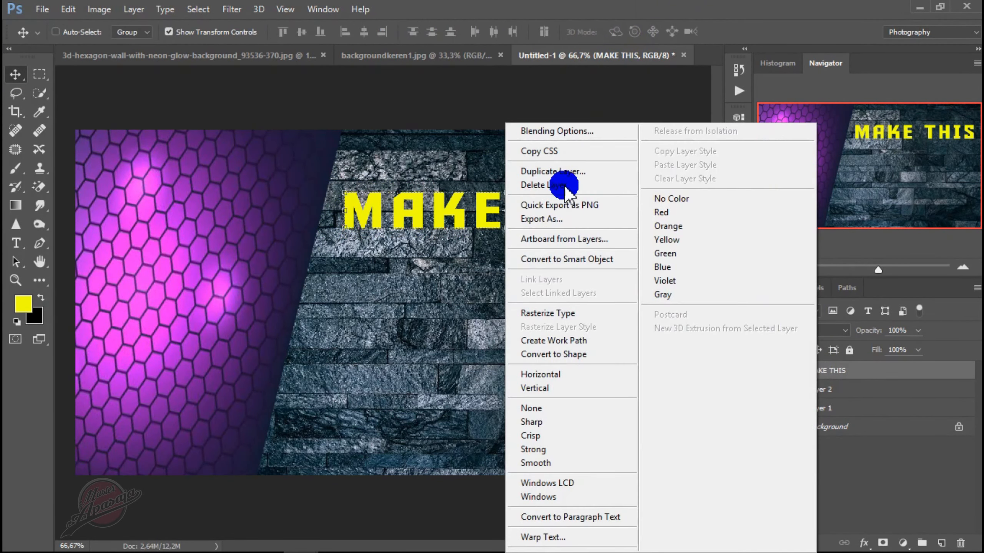
click(561, 170)
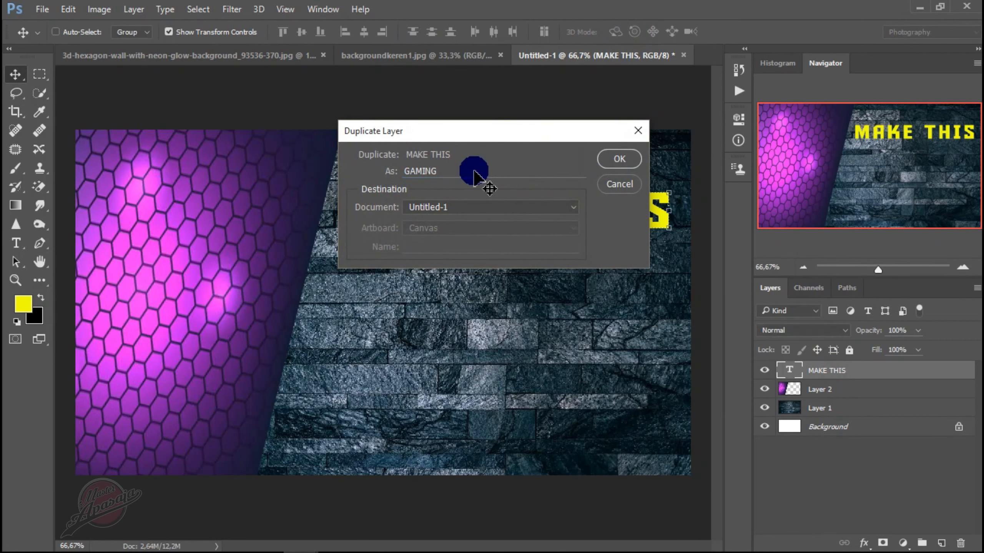
key(Return)
Duplicate the MAKE THIS text layer again, naming the copy THUMBNAIL.
right_click(807, 388)
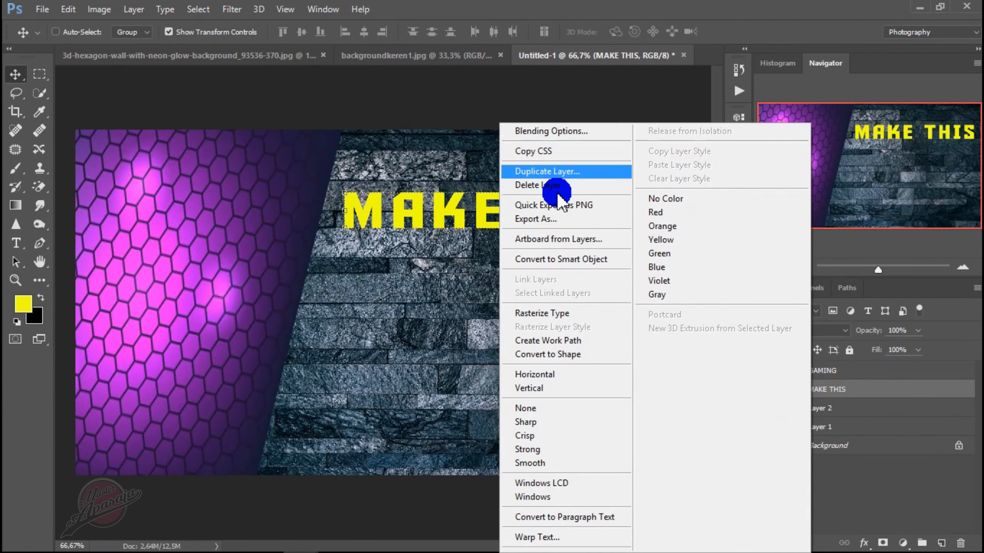
click(557, 171)
text(THUMBNAI)
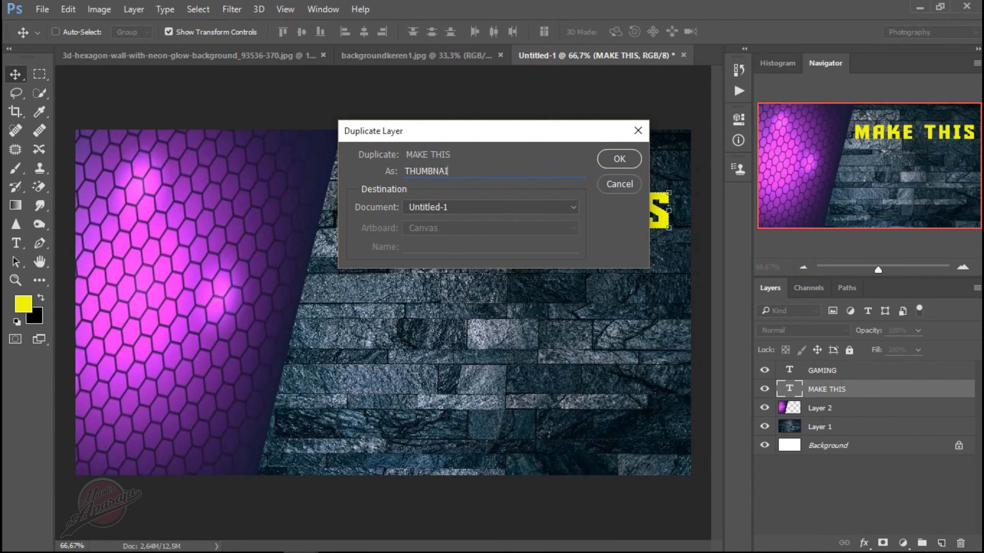
text(L)
key(Return)
Arrange the three text layers into stacked lines, with MAKE THIS on top, GAMING in the middle, THUMBNAIL below.
drag(582, 215, 576, 269)
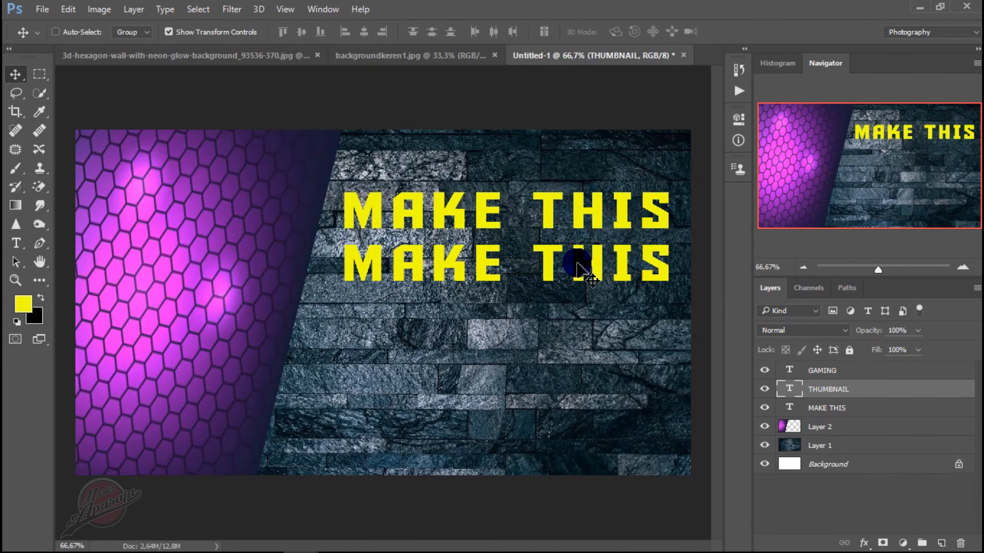
click(831, 415)
drag(527, 235, 526, 319)
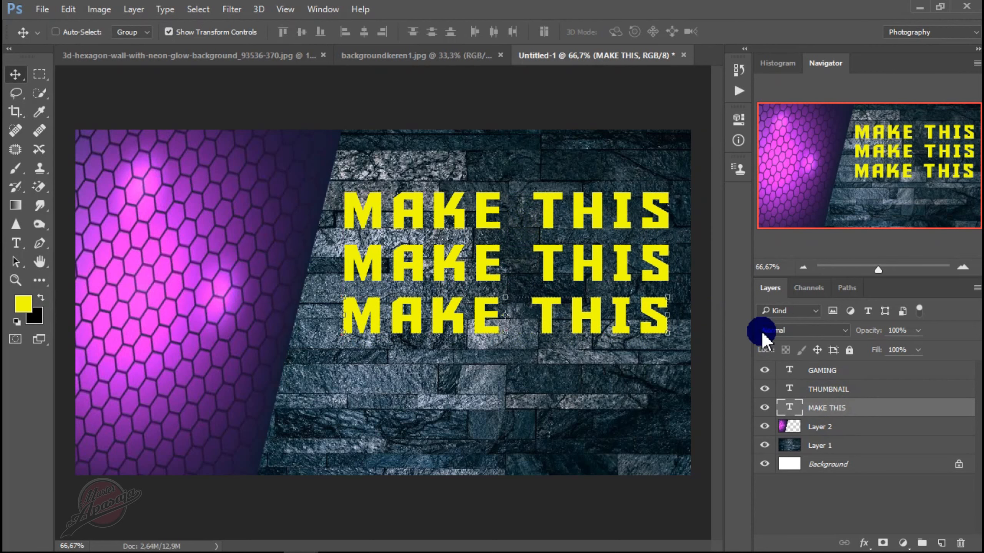
click(821, 370)
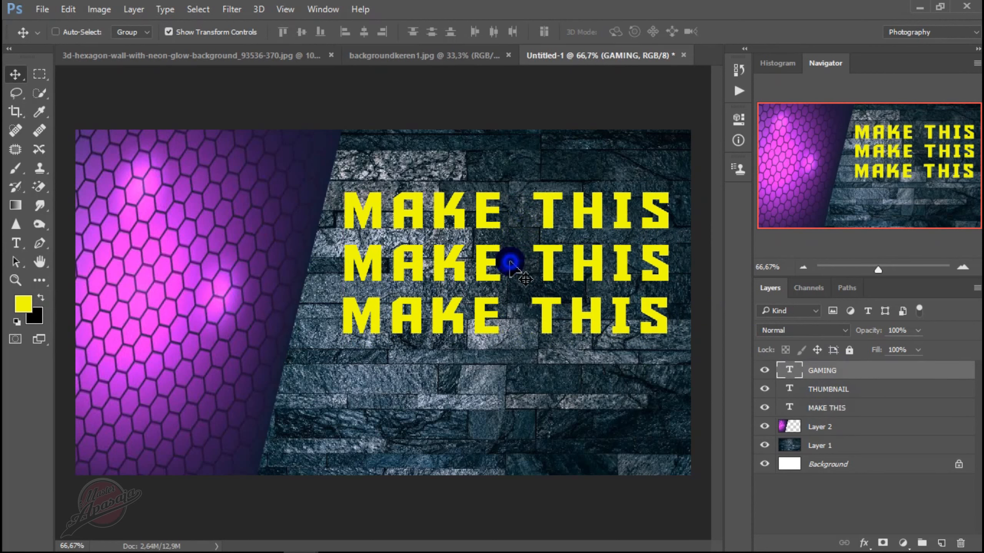
click(510, 265)
mouse_move(556, 211)
mouse_down()
mouse_move(544, 202)
mouse_move(542, 379)
mouse_move(567, 247)
mouse_move(555, 211)
mouse_up()
click(850, 389)
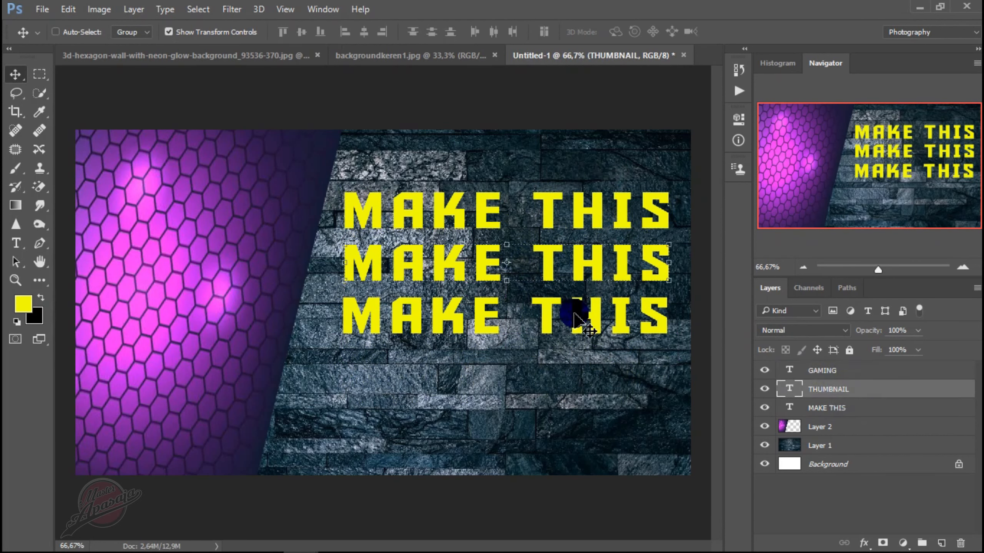
click(817, 407)
drag(523, 335, 519, 177)
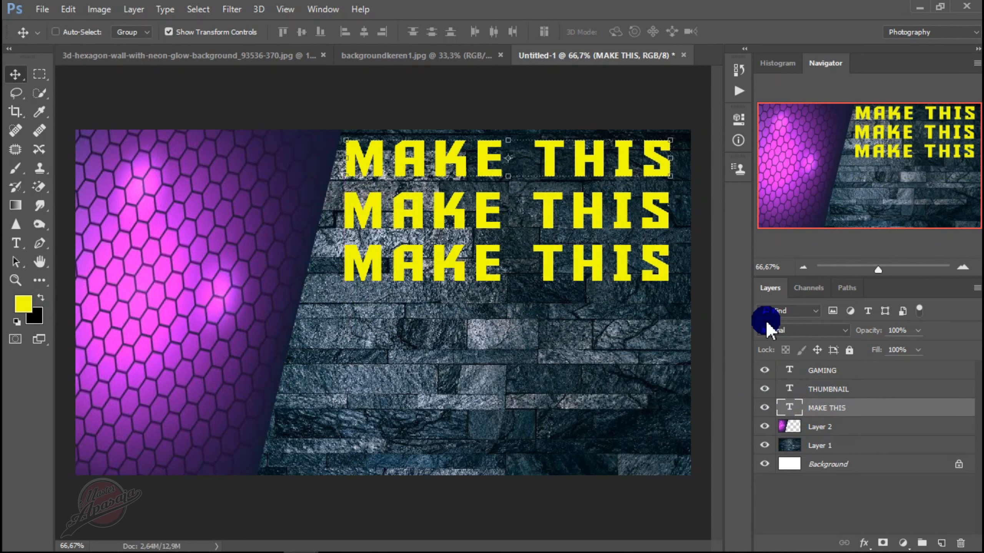
Select the middle line's text with the Type tool and clear it.
click(821, 371)
click(18, 243)
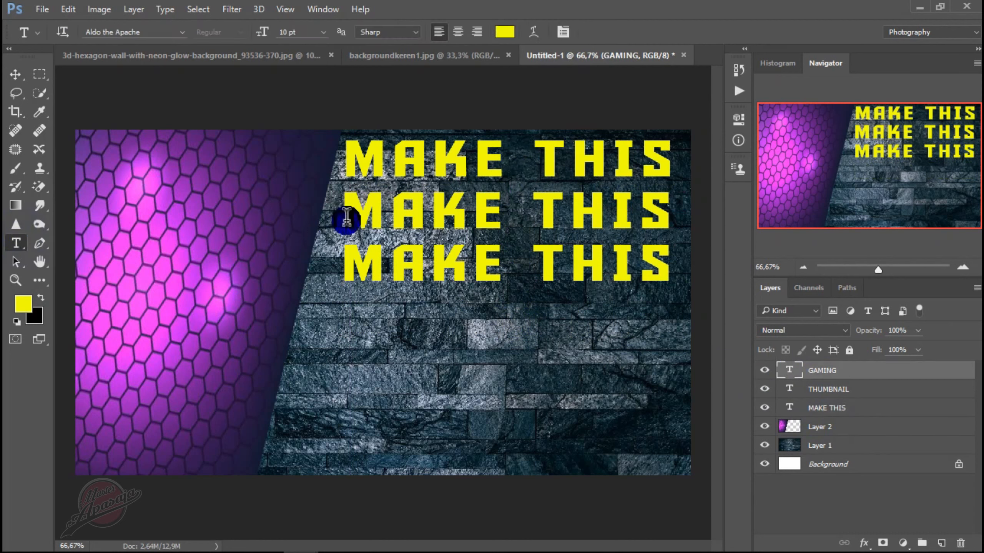
drag(344, 216, 687, 228)
text(GA)
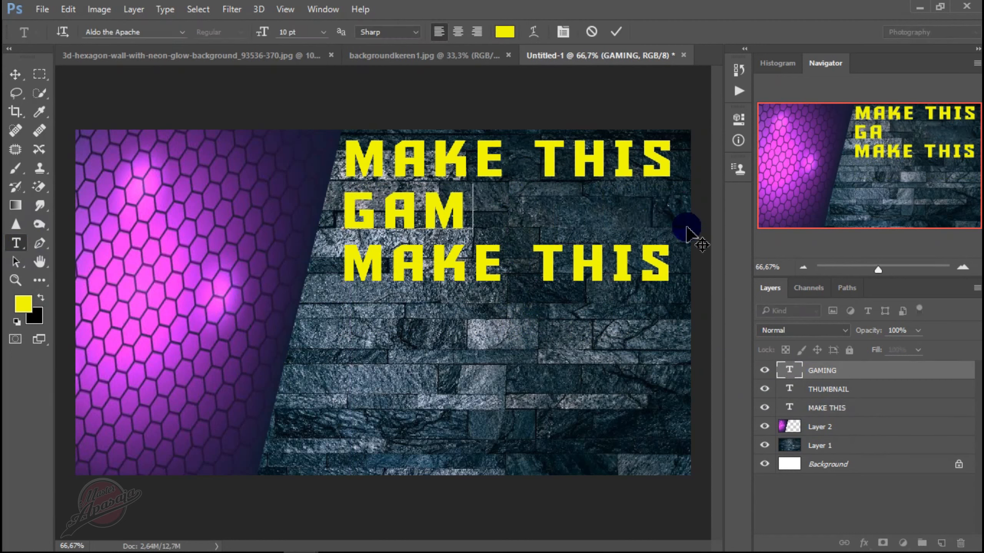
text(M)
key(BackSpace)
key(BackSpace)
key(BackSpace)
Set the text colour to white and type GAMING as the middle line.
click(505, 32)
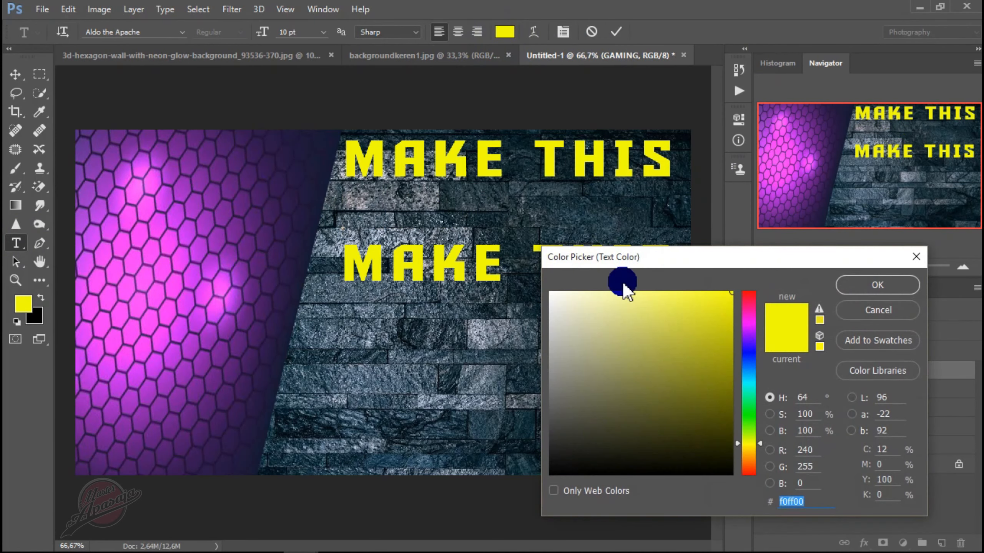
drag(625, 291, 528, 271)
click(900, 286)
text(GAM)
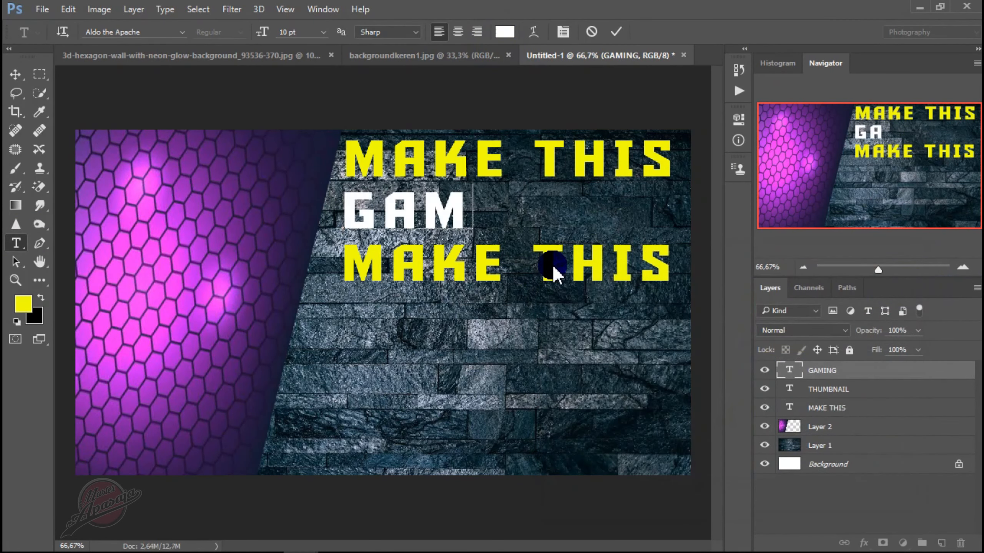
text(ING)
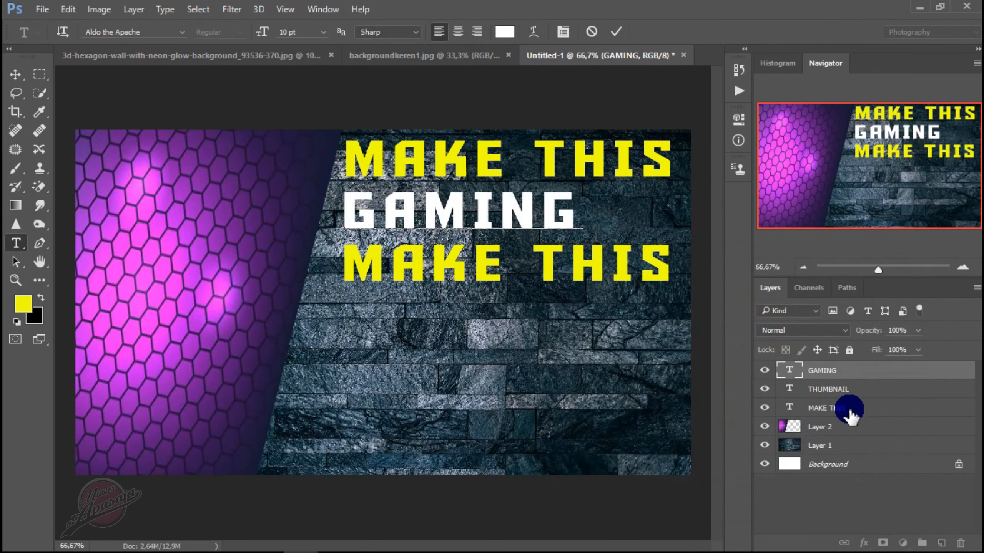
Replace the bottom line's text with THUMBNAIL.
click(828, 389)
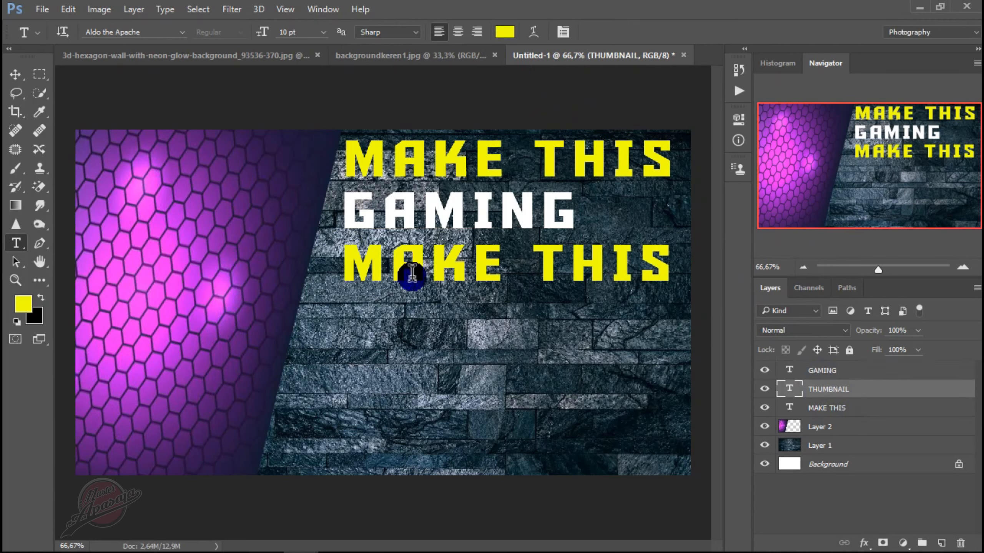
triple_click(354, 266)
text(TH)
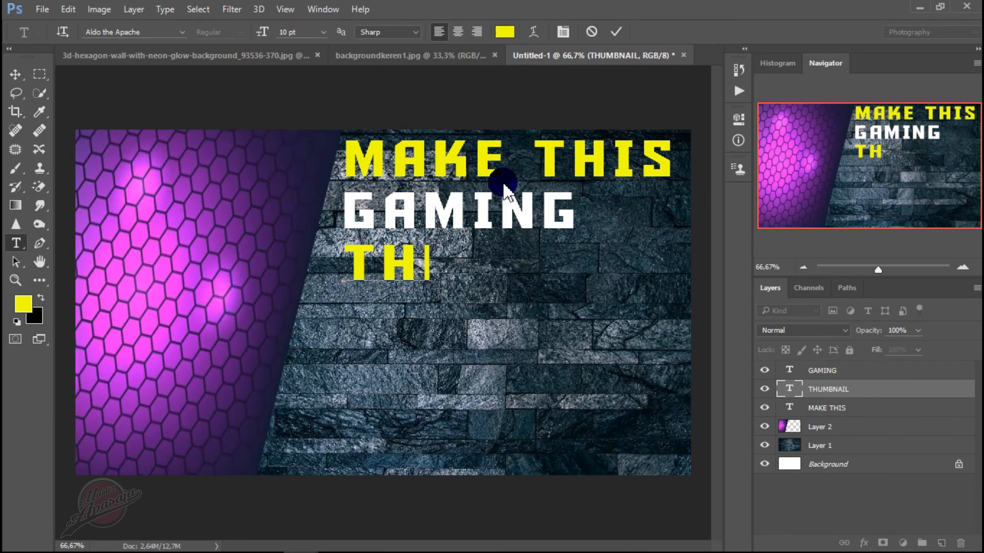
text(UMBNAIL)
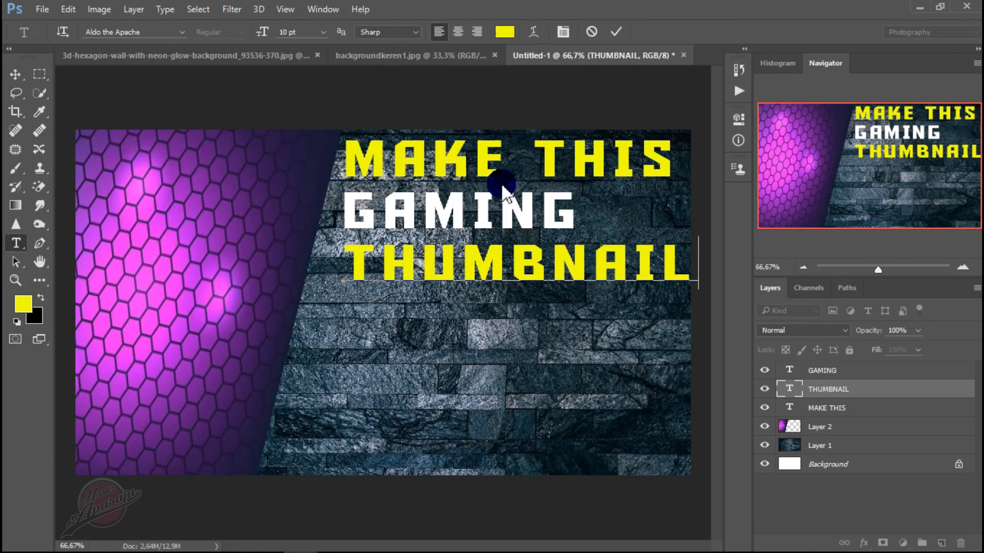
click(825, 372)
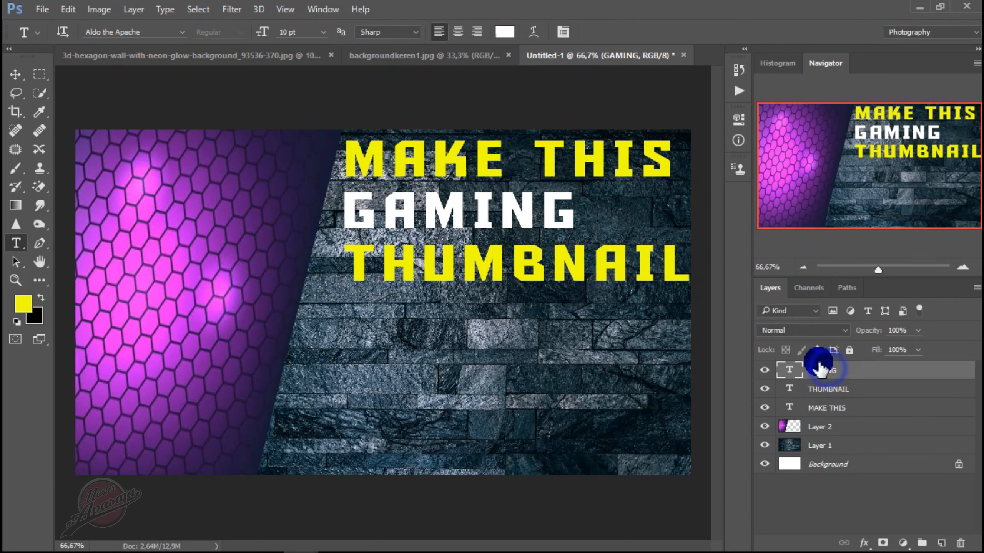
Select the GAMING line's text and widen its horizontal scale to 214%.
click(836, 392)
click(832, 376)
click(538, 37)
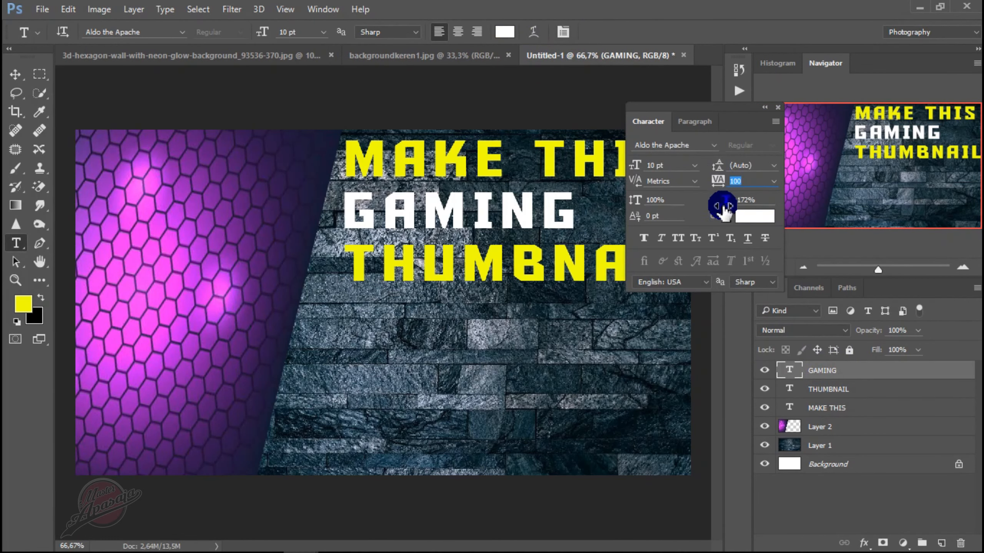
drag(574, 211, 340, 209)
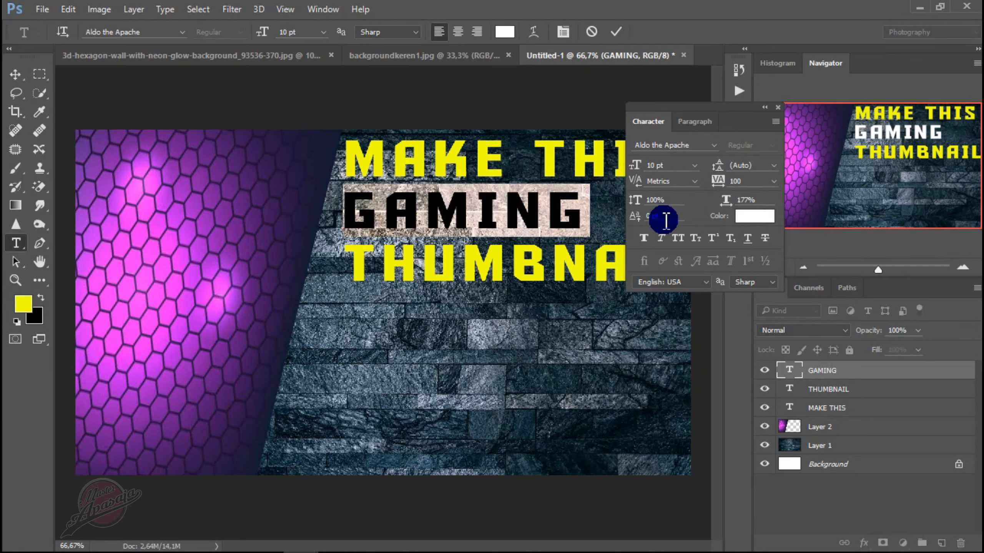
drag(730, 200, 739, 199)
drag(725, 105, 879, 162)
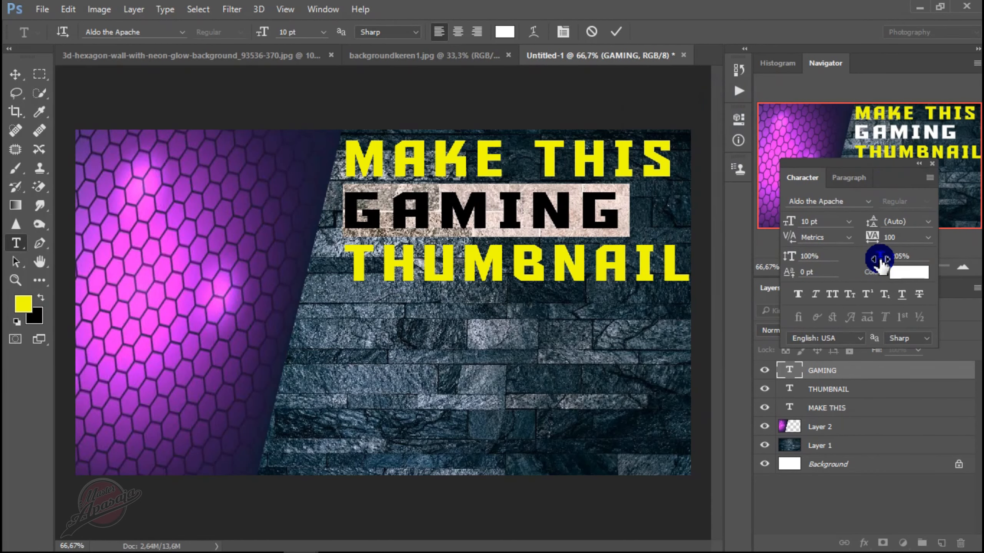
mouse_move(879, 259)
mouse_down()
mouse_move(904, 257)
mouse_move(883, 258)
mouse_up()
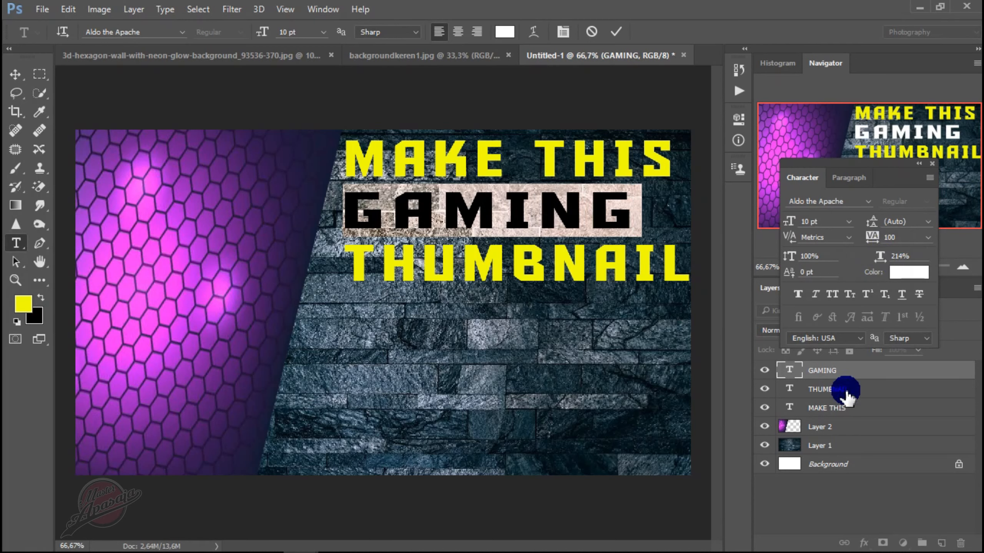
Adjust the horizontal scale of the MAKE THIS line, then set the THUMBNAIL line's horizontal scale to 151%.
click(843, 408)
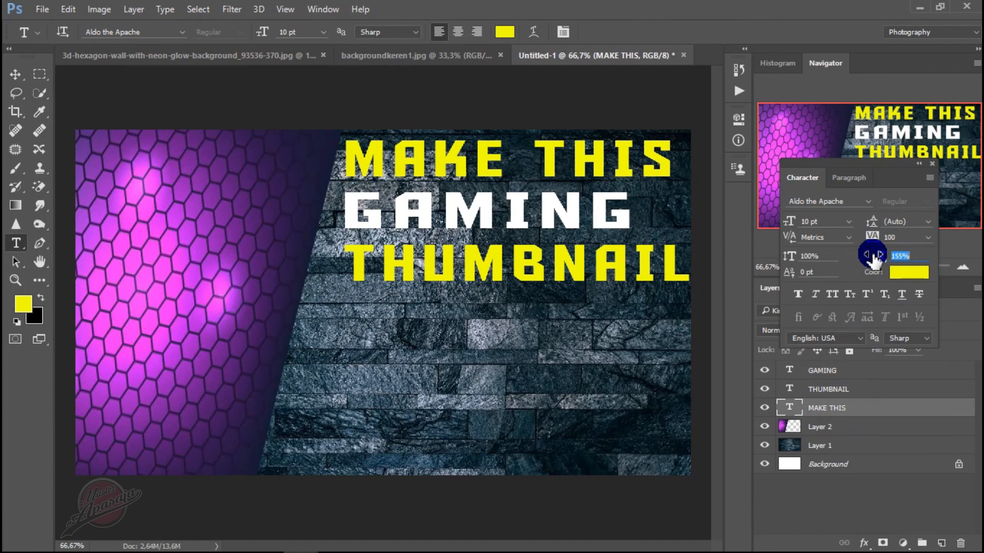
drag(874, 256, 883, 260)
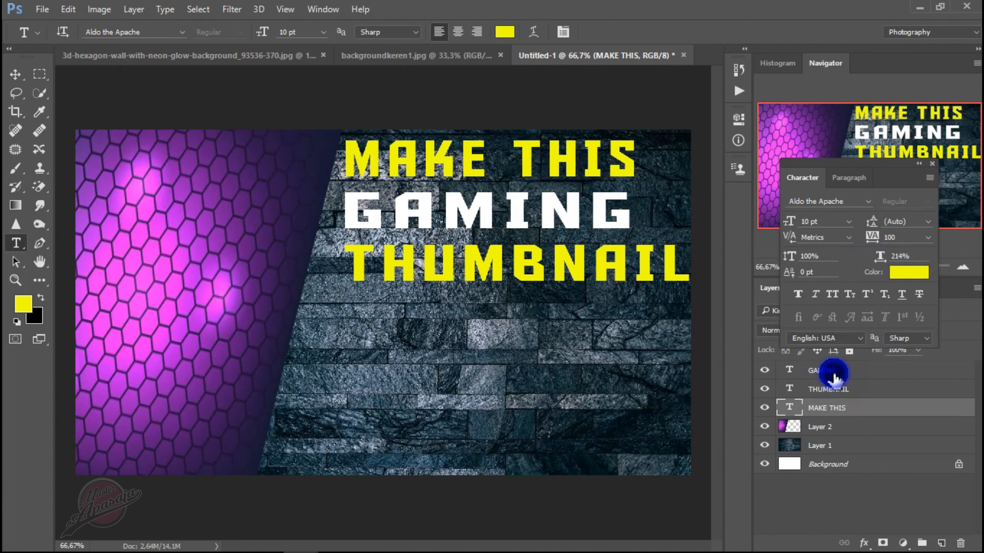
click(828, 385)
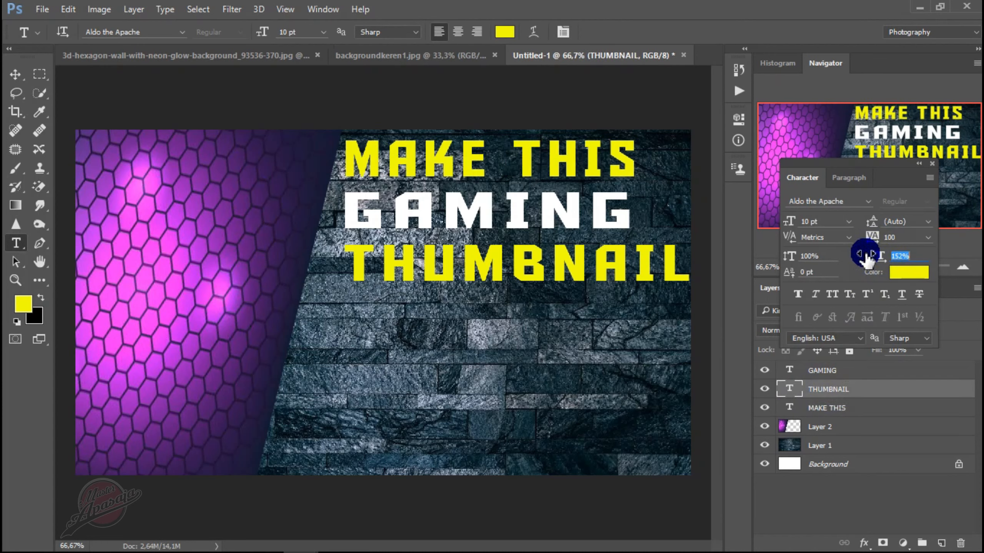
drag(858, 255, 886, 255)
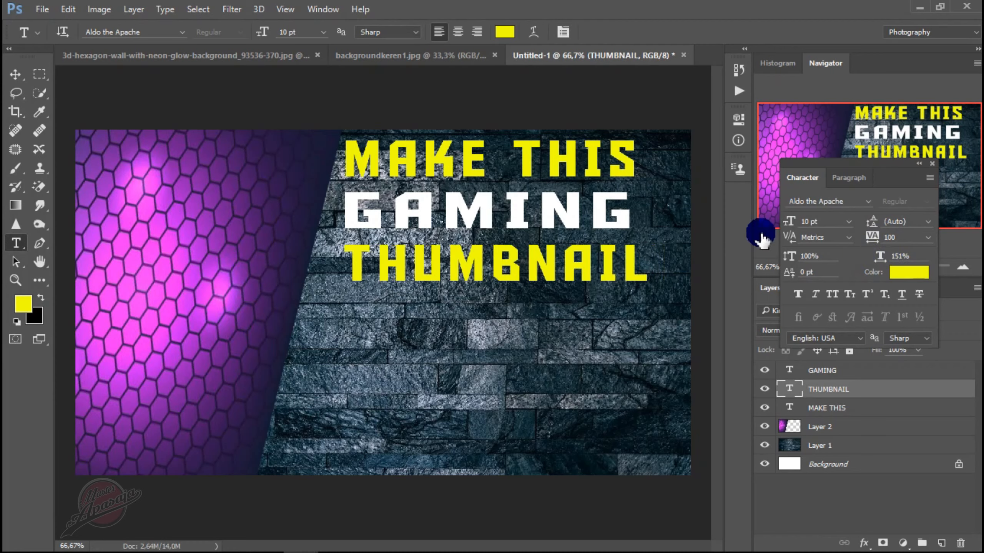
Shrink the THUMBNAIL line's height slightly, to about 94.5%, with a transform.
click(15, 75)
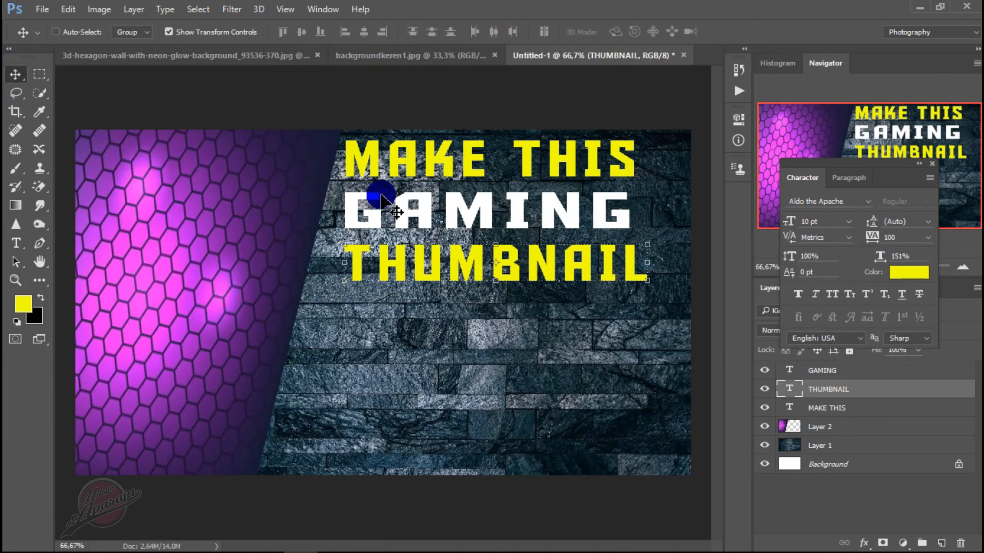
mouse_move(496, 244)
mouse_down()
mouse_move(493, 234)
mouse_move(495, 245)
mouse_up()
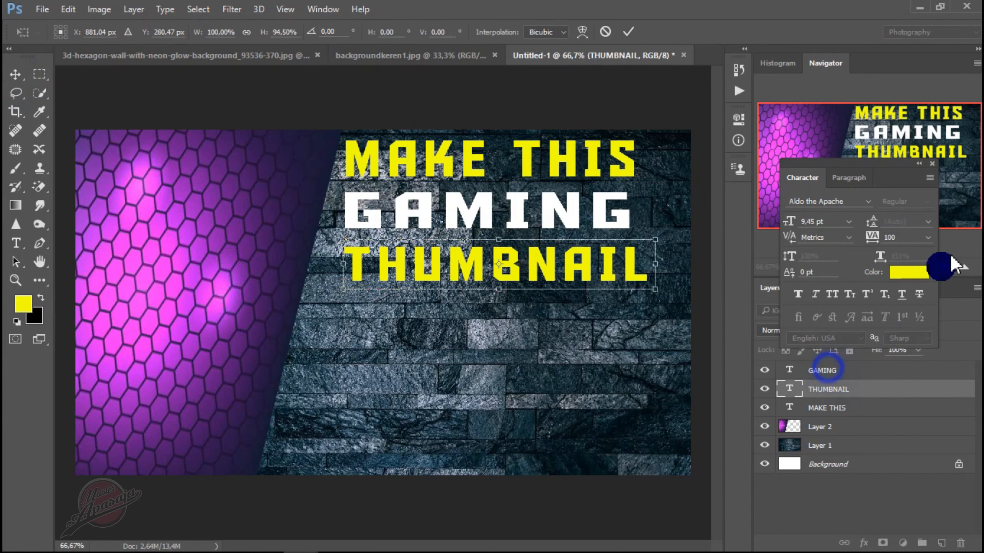
click(628, 32)
Stretch the GAMING line taller to about 136% height and slightly wider with Free Transform.
click(833, 370)
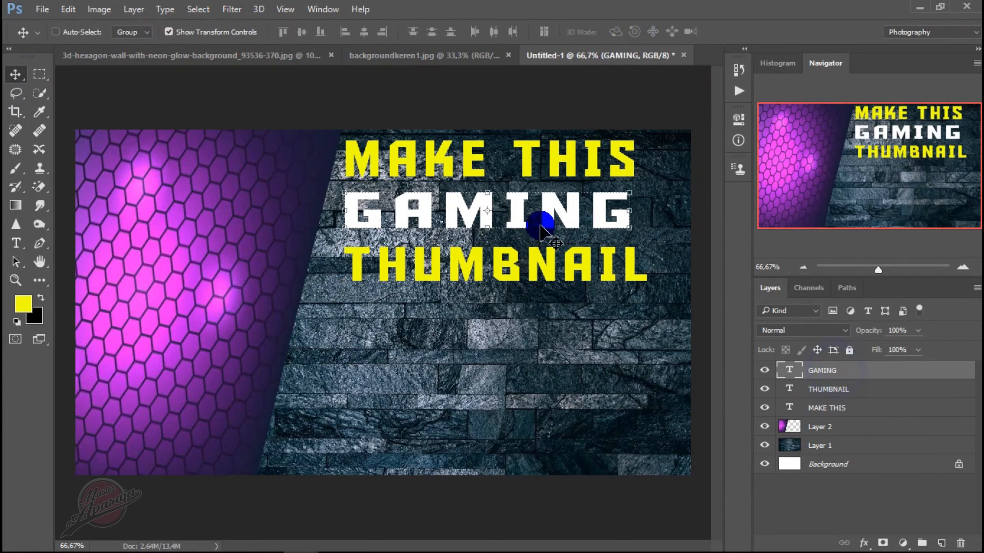
drag(490, 228, 487, 238)
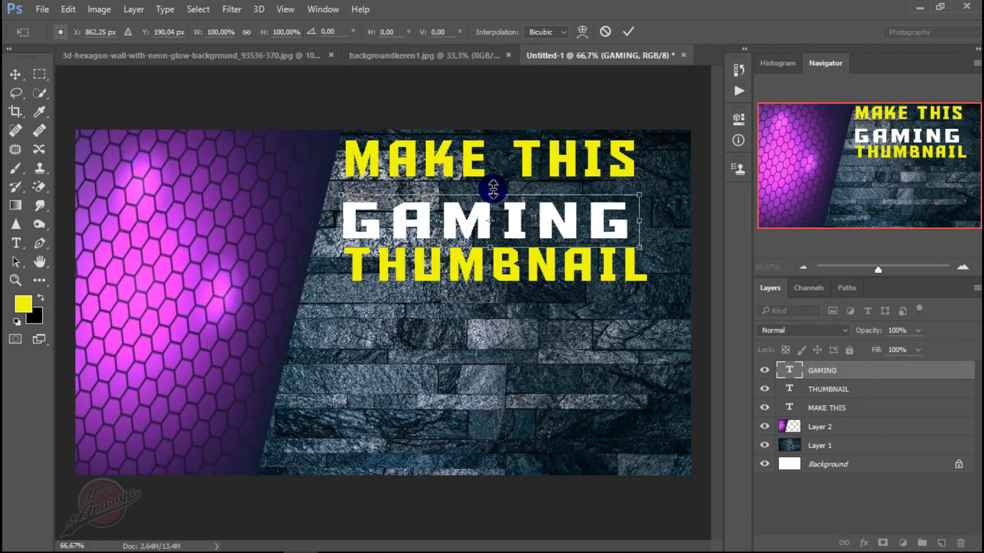
drag(491, 195, 491, 177)
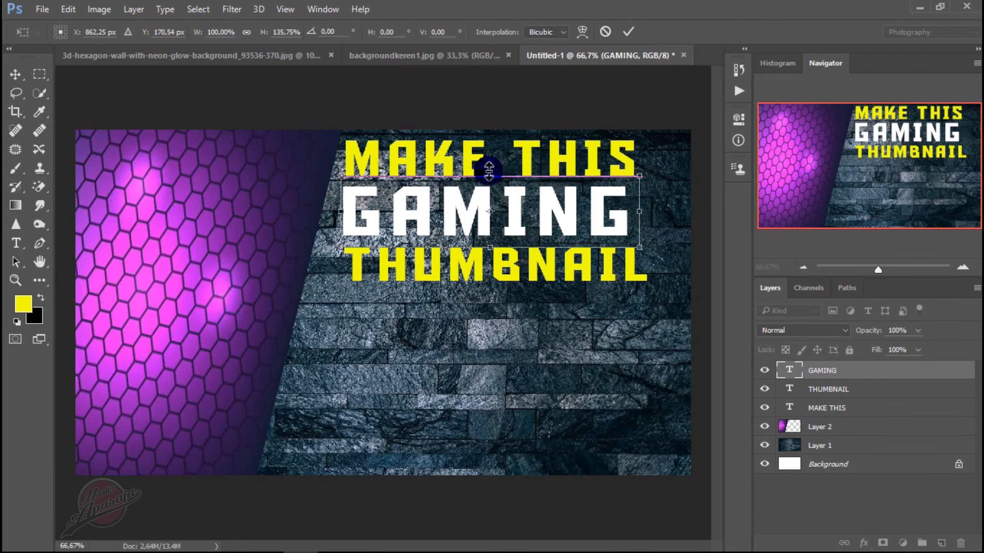
drag(342, 211, 343, 211)
drag(639, 211, 647, 211)
click(628, 32)
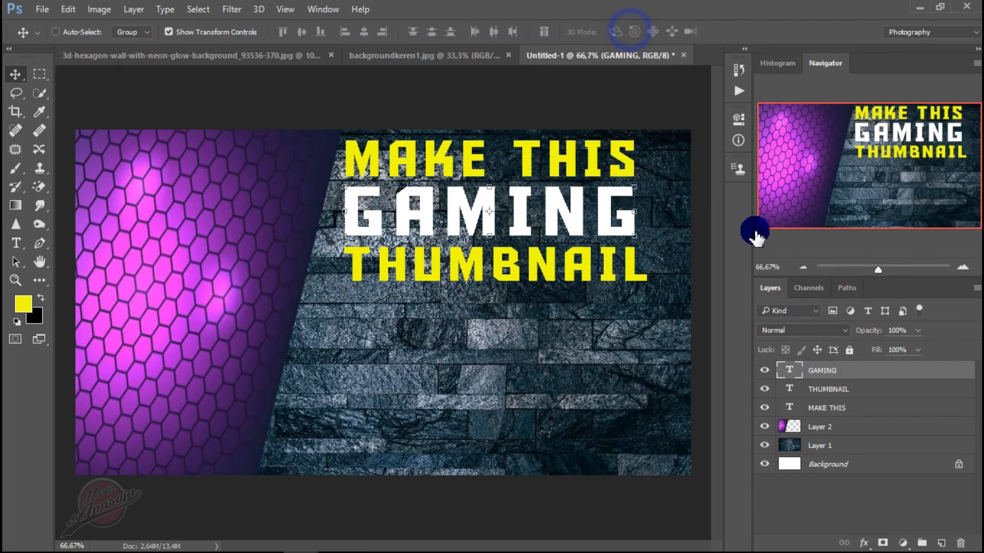
Nudge the THUMBNAIL line up and stretch its height slightly with Free Transform.
click(836, 389)
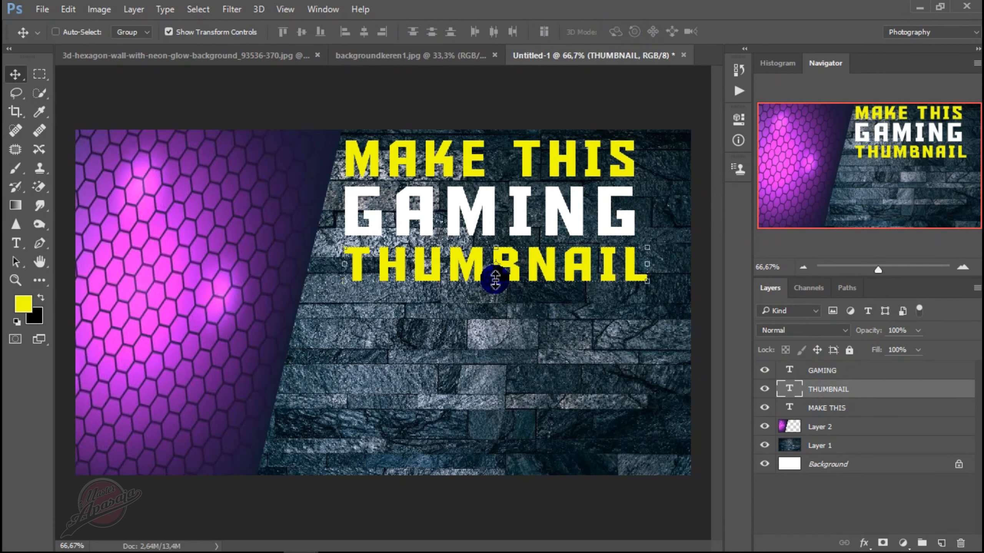
key(ctrl+t)
key(Up)
key(Up)
key(Up)
key(Up)
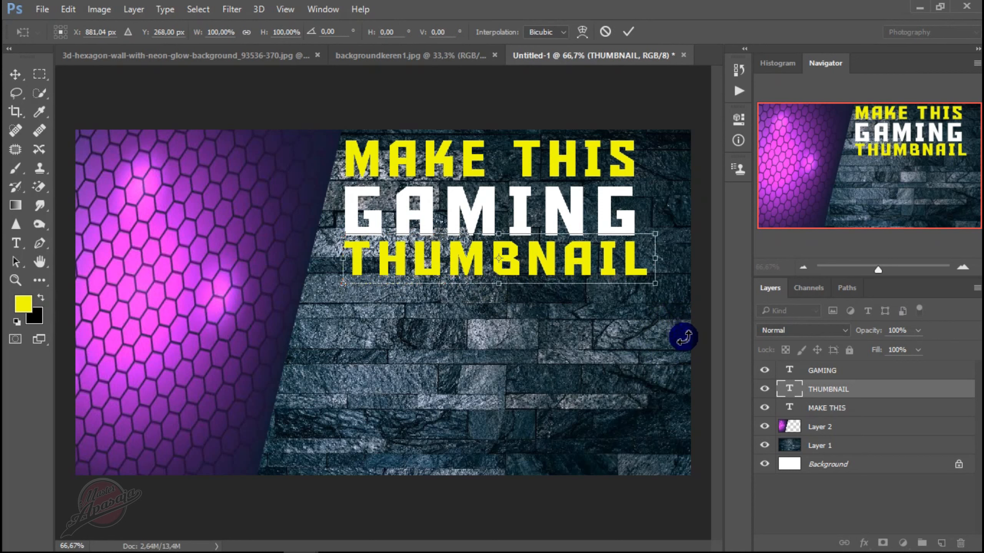
mouse_move(493, 284)
mouse_down()
mouse_move(494, 314)
mouse_move(494, 279)
mouse_move(496, 293)
mouse_up()
click(628, 31)
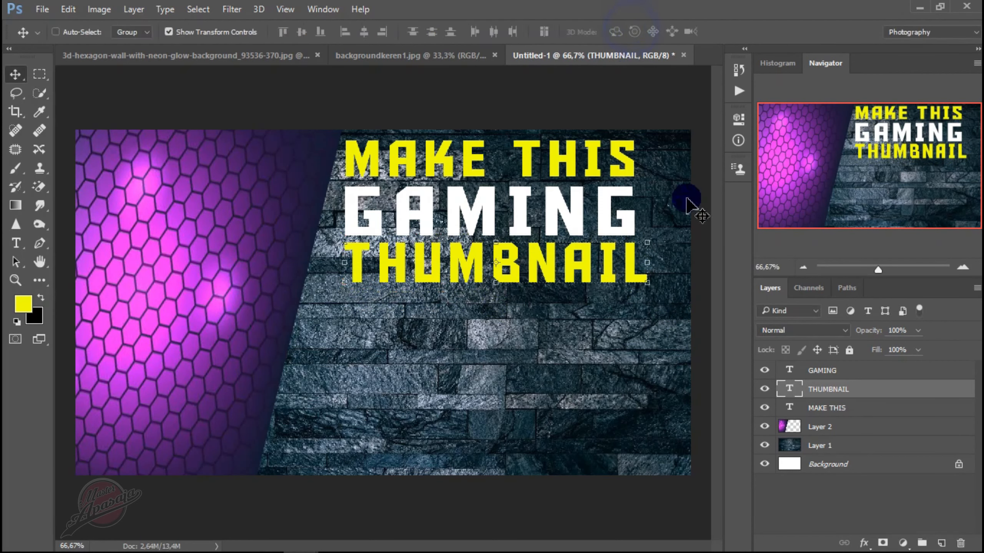
Reduce the MAKE THIS line's height to about 84% with Free Transform.
click(826, 408)
mouse_move(489, 136)
mouse_down()
mouse_move(486, 126)
mouse_move(492, 141)
mouse_up()
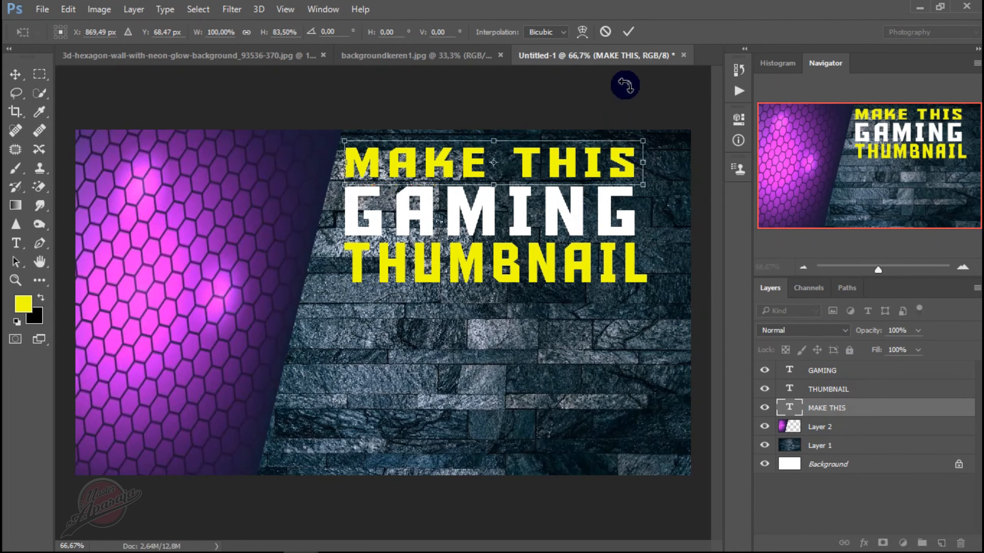
click(629, 37)
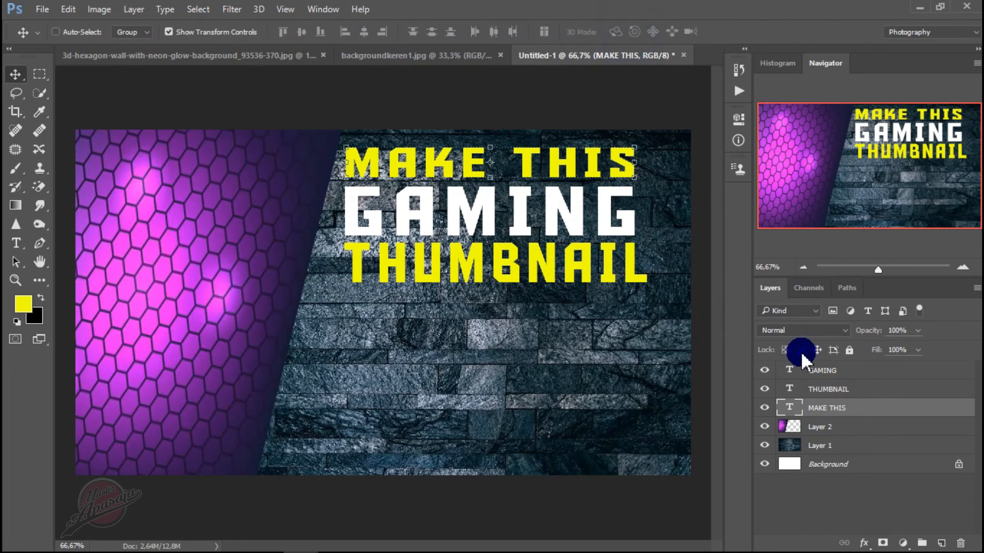
Select the three text layers and merge them into one layer.
ctrl+click(829, 390)
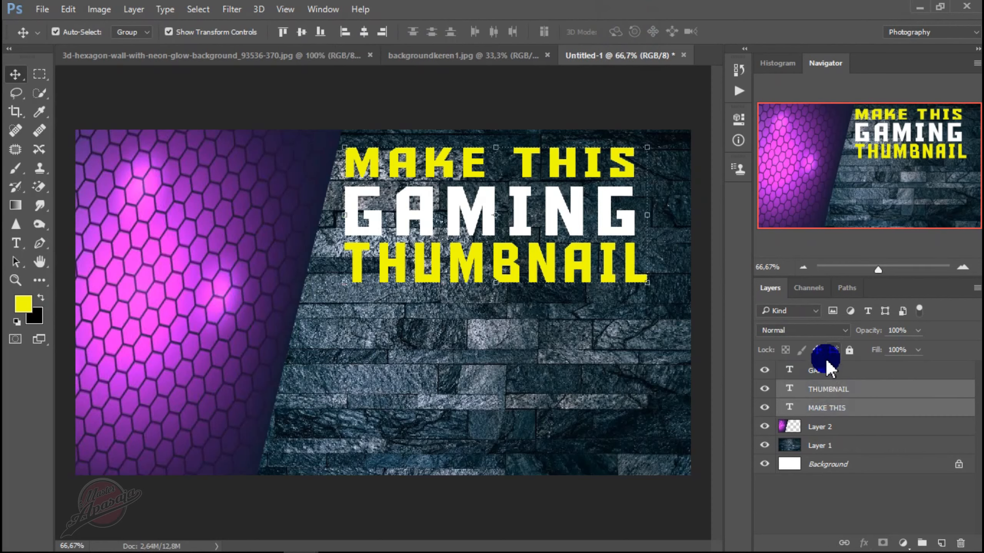
ctrl+click(825, 372)
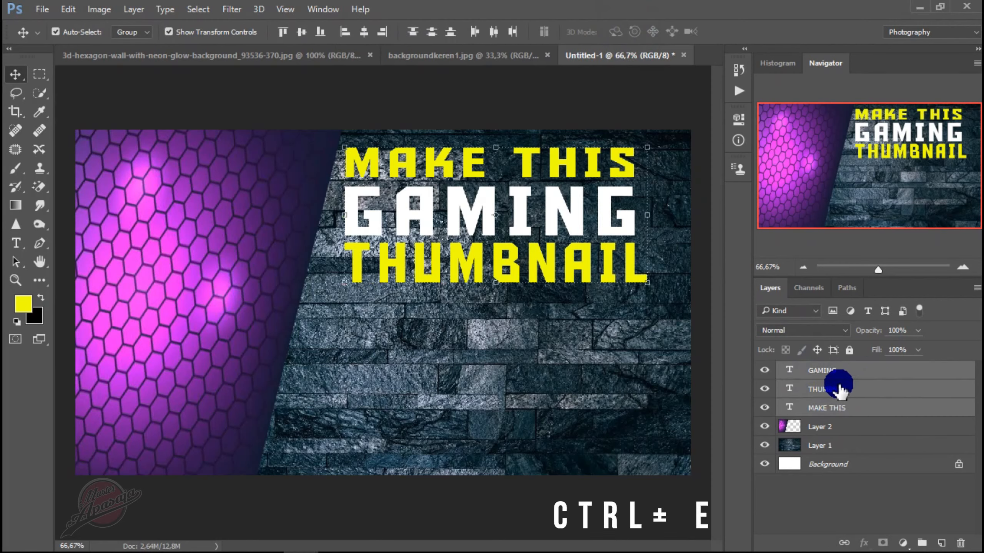
key(ctrl+e)
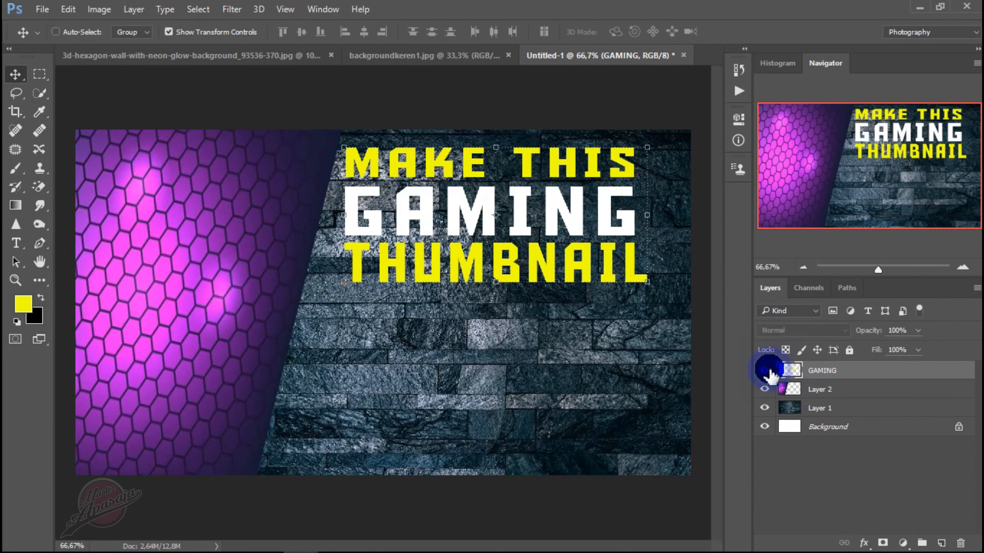
Move the merged title lower on the wall and enlarge it to about 113% width and 116% height.
drag(465, 226, 547, 345)
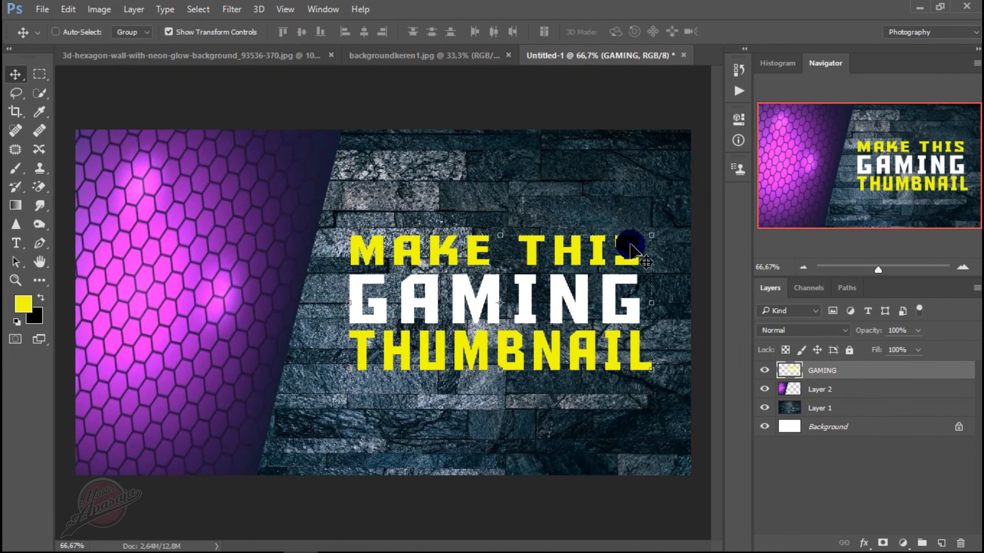
drag(652, 235, 690, 213)
drag(644, 257, 634, 253)
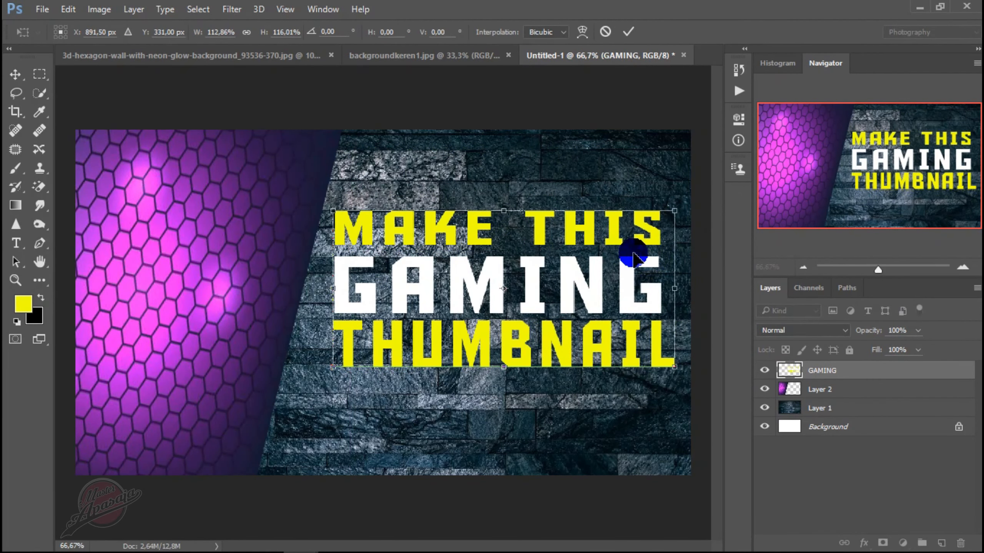
click(628, 31)
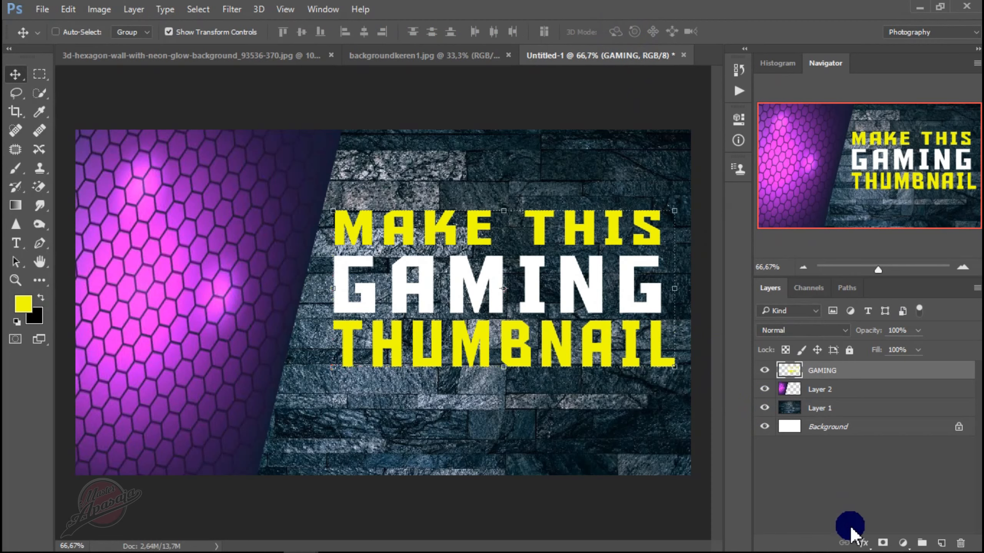
Add a Drop Shadow to the merged title, keeping Multiply blend mode and raising opacity to 100%.
click(866, 544)
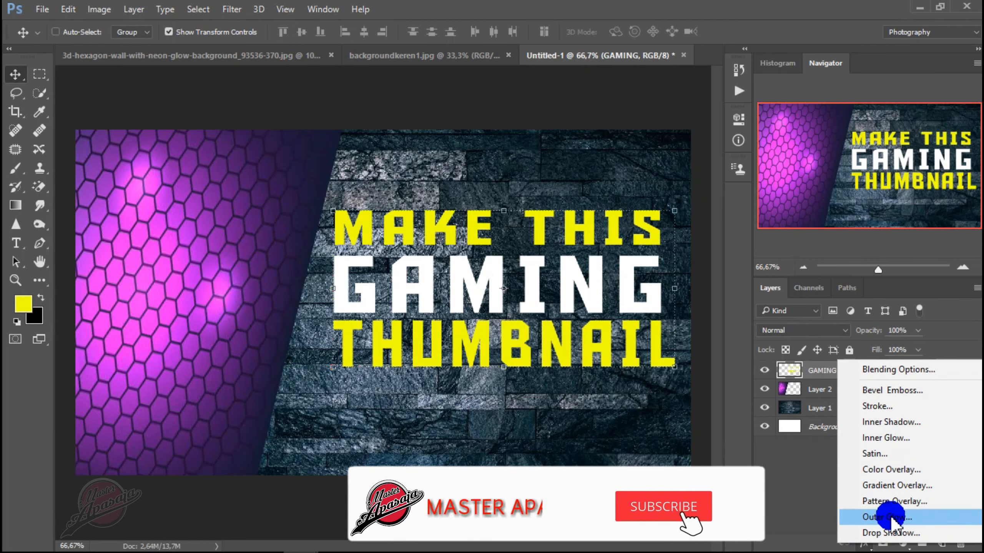
click(887, 534)
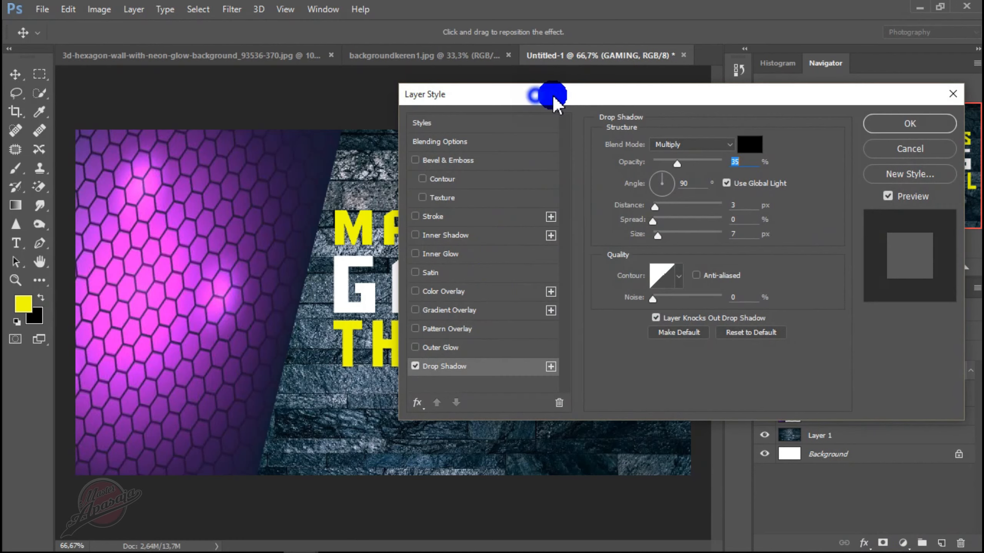
drag(554, 100, 645, 111)
click(786, 157)
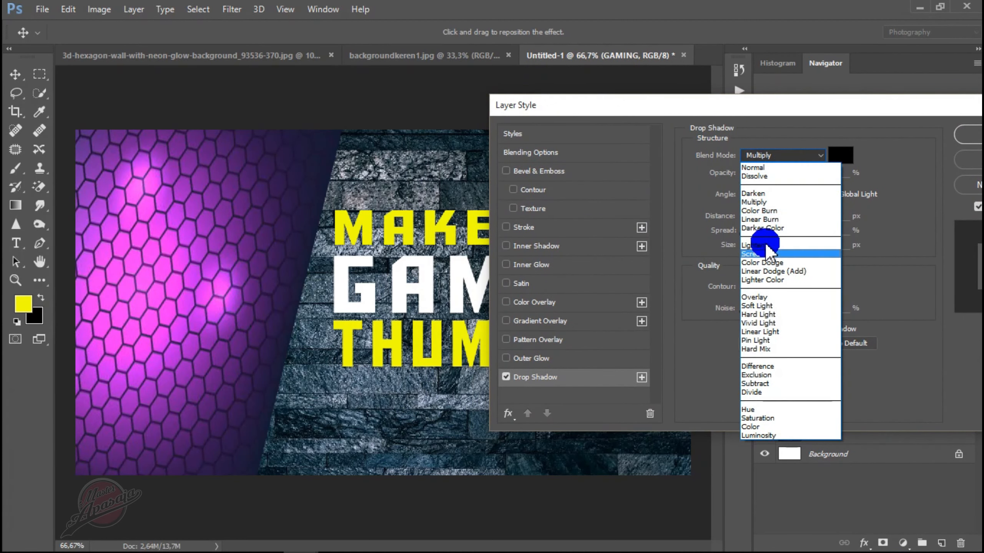
click(753, 201)
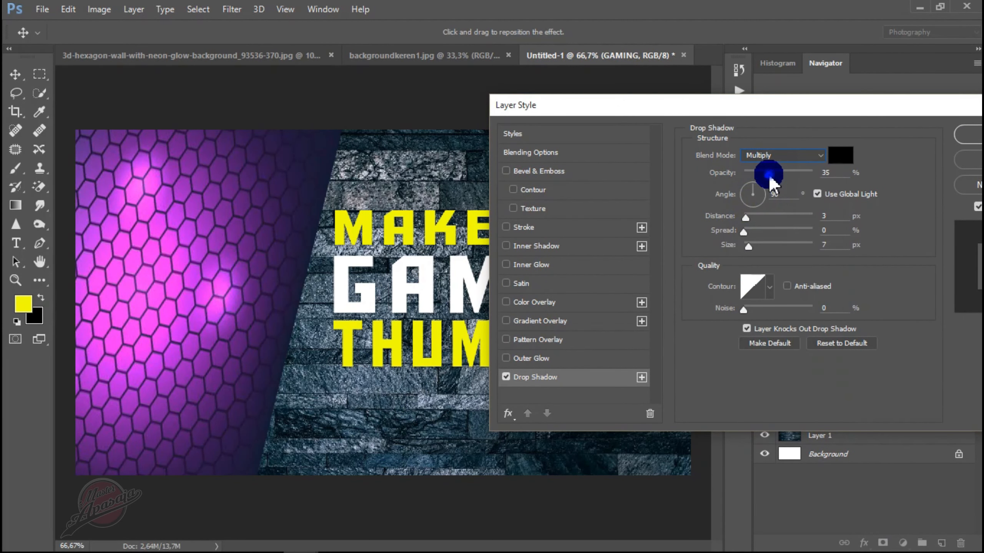
drag(770, 178, 833, 167)
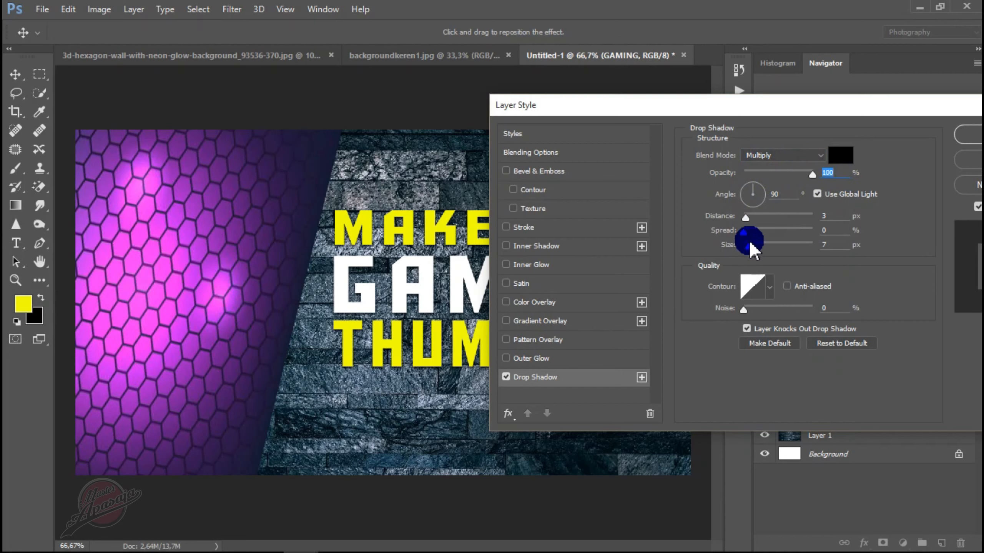
Refine the title's drop shadow to angle 105°, distance 23 px, size 8 px and opacity 74%, then confirm.
drag(750, 245, 765, 219)
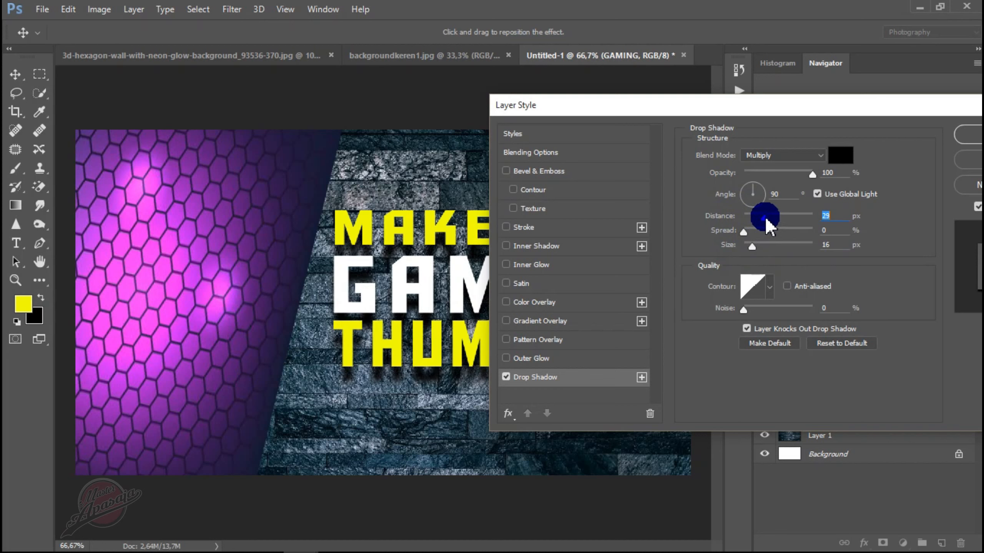
click(774, 195)
text(10)
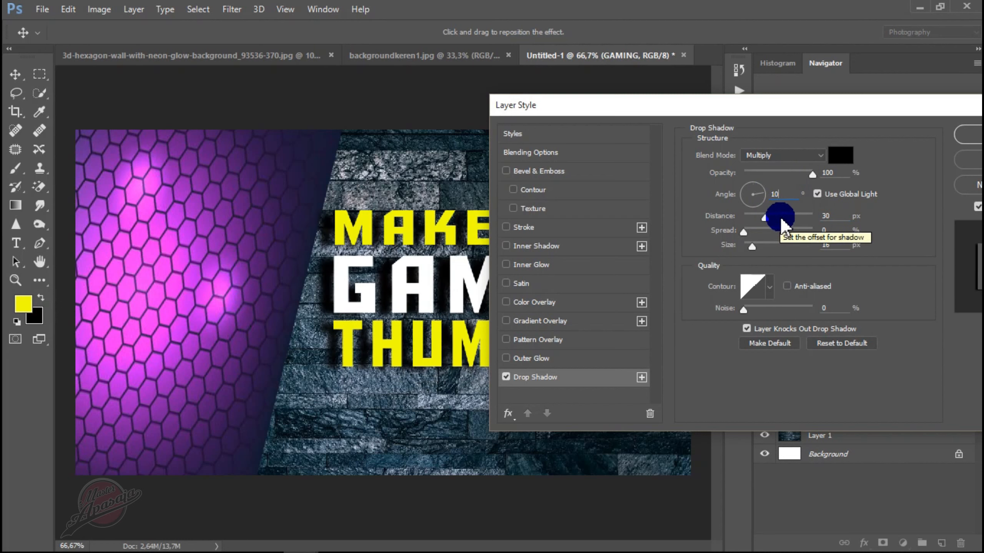
text(05)
click(780, 219)
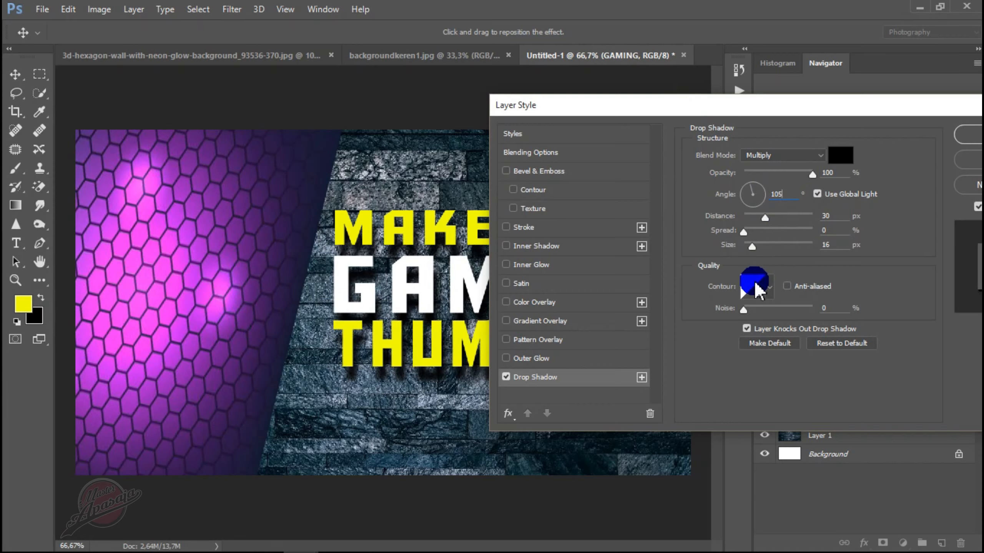
key(Tab)
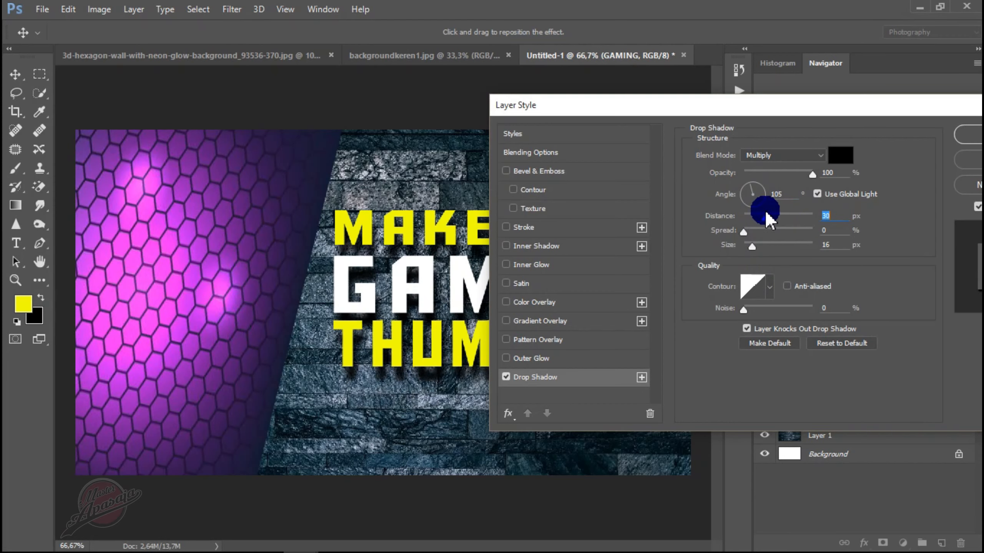
mouse_move(767, 219)
mouse_down()
mouse_move(758, 216)
mouse_move(749, 242)
mouse_move(762, 220)
mouse_up()
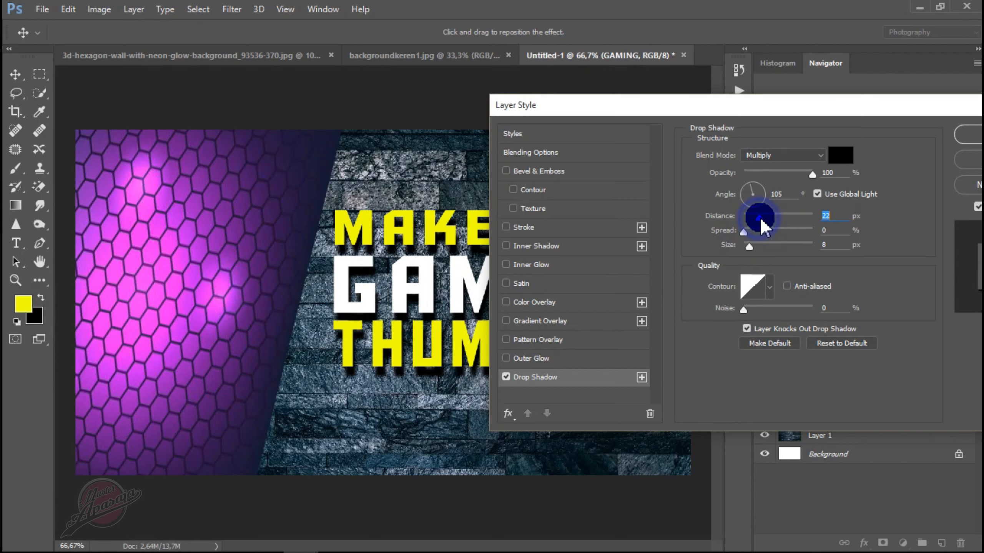
mouse_move(808, 176)
mouse_down()
mouse_move(784, 174)
mouse_move(795, 176)
mouse_up()
drag(740, 104, 684, 104)
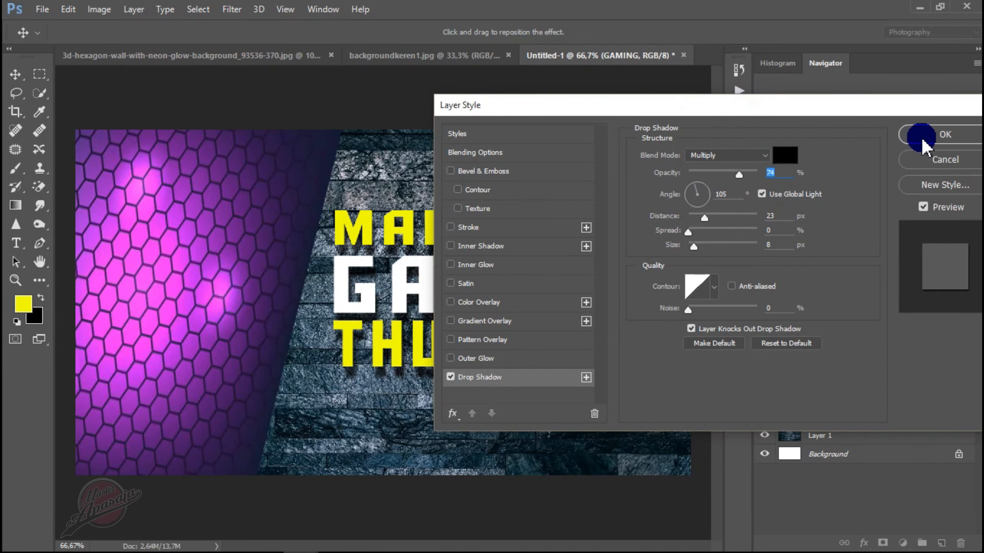
click(791, 153)
click(879, 282)
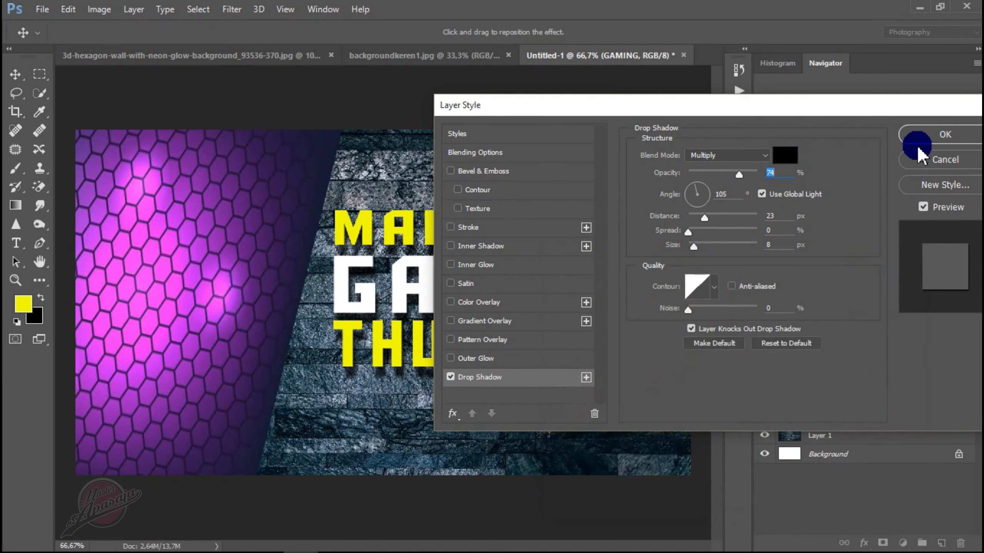
click(922, 138)
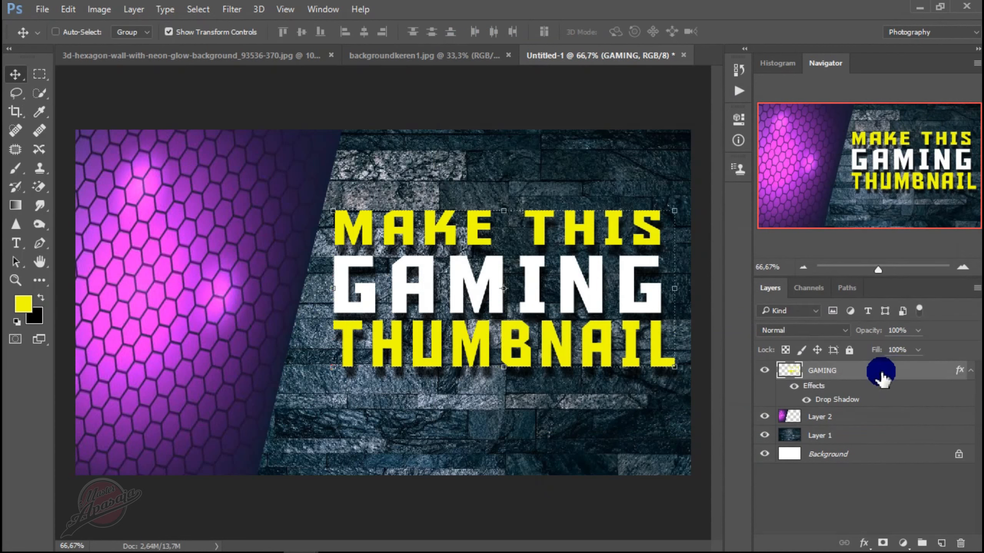
Add a layer mask to the hexagon panel layer and paint its slanted edge with a soft black brush at 26% opacity to blend it into the wall.
click(836, 420)
click(883, 543)
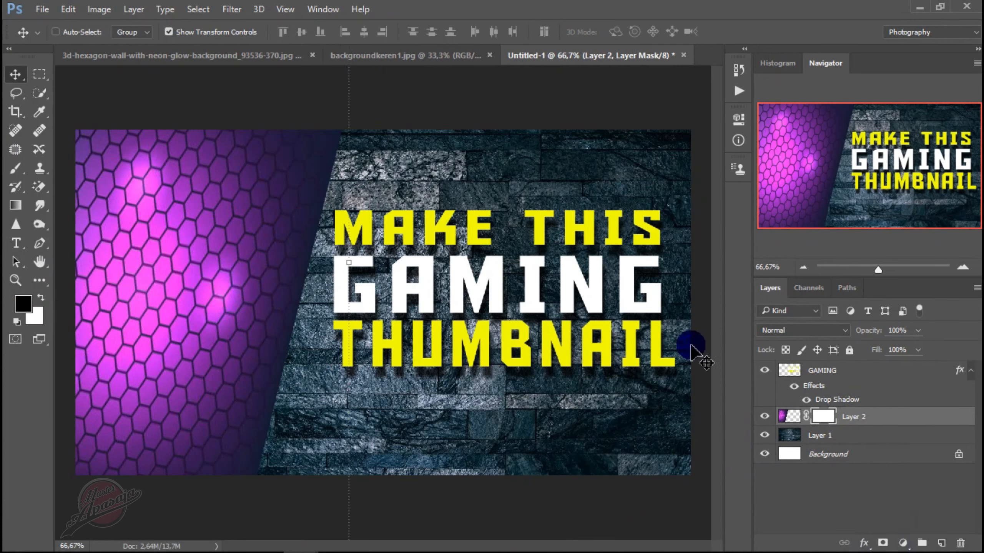
click(11, 170)
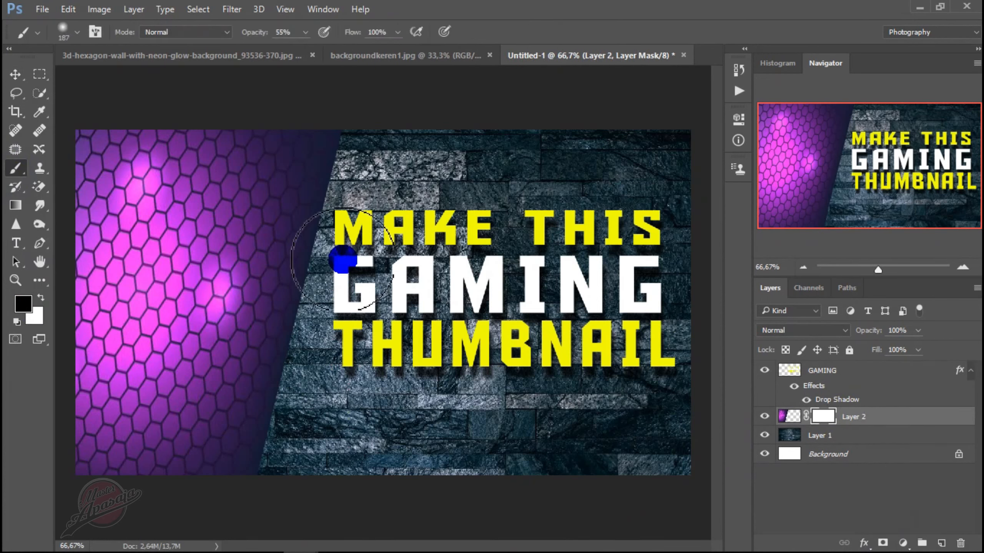
right_click(348, 155)
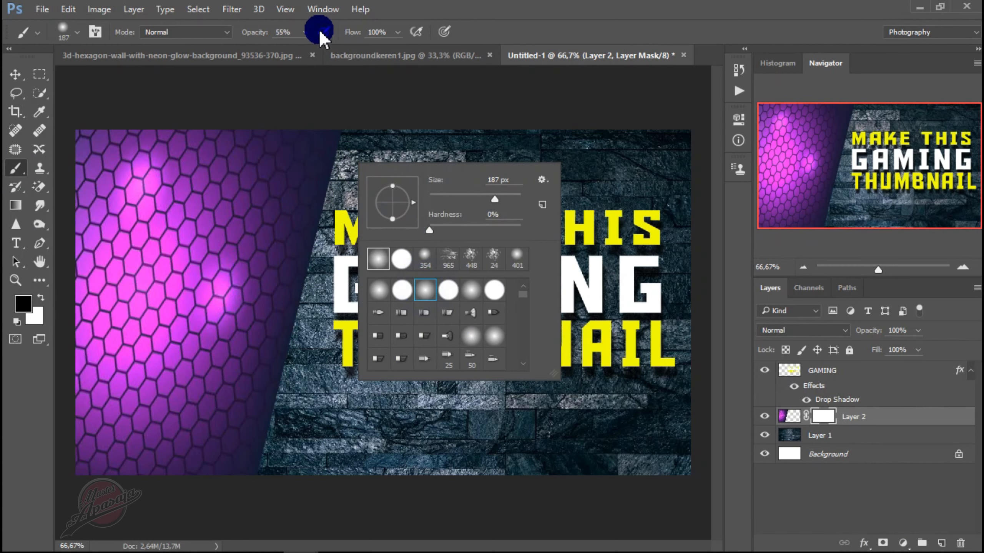
click(305, 32)
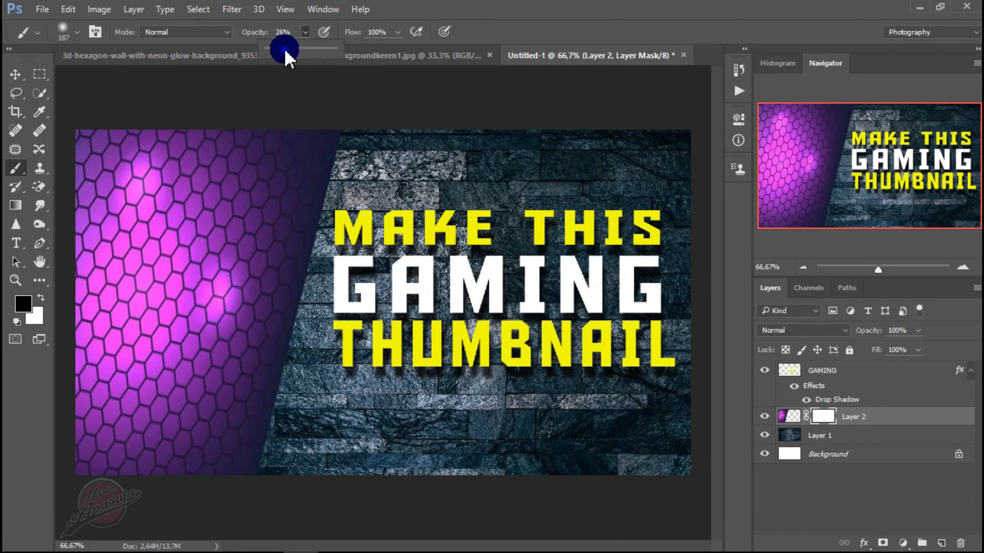
mouse_move(323, 83)
mouse_down()
mouse_move(349, 164)
mouse_move(282, 339)
mouse_move(259, 514)
mouse_move(286, 414)
mouse_move(338, 302)
mouse_move(368, 158)
mouse_move(347, 151)
mouse_move(341, 381)
mouse_move(270, 489)
mouse_up()
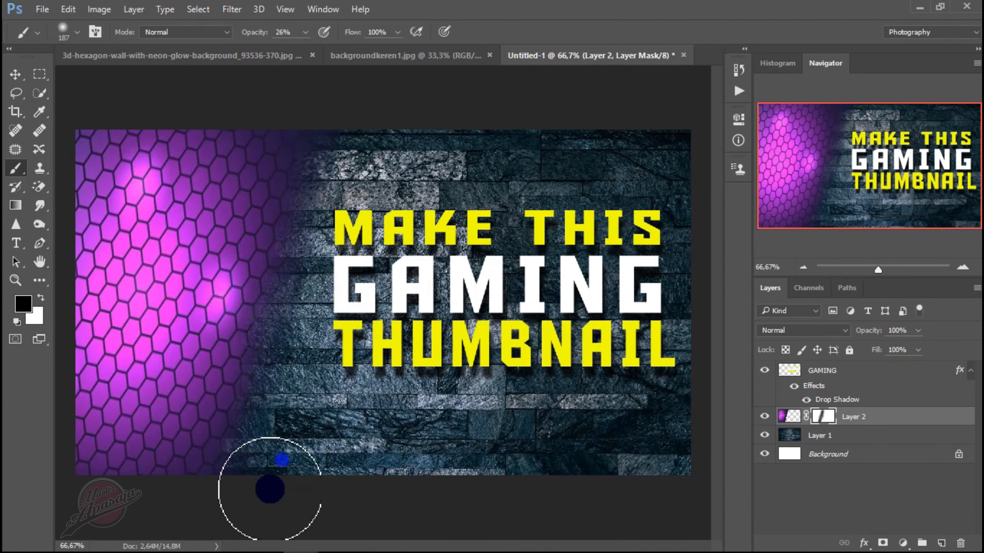
Place the yah character image from the desktop into the document above the title, scaled down on the left side.
click(869, 386)
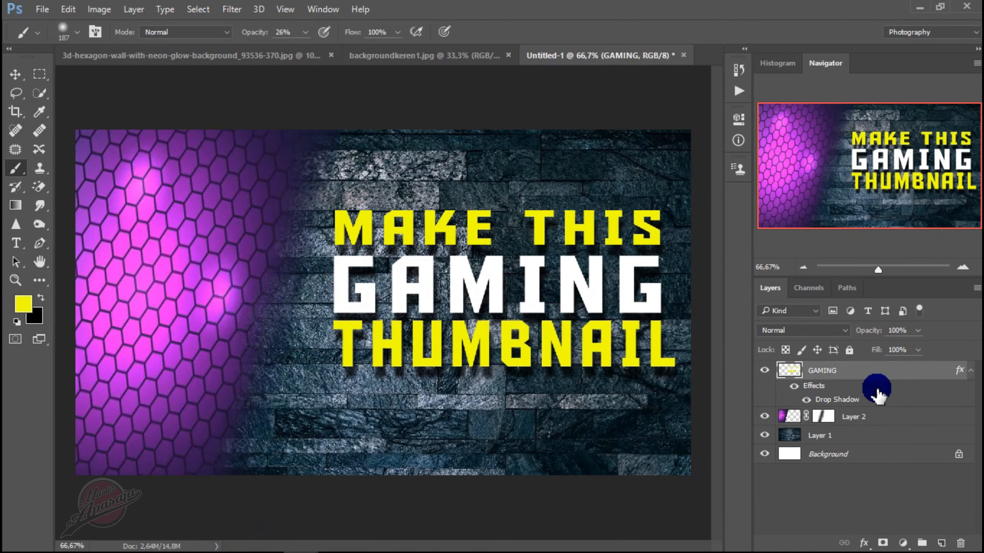
click(919, 7)
click(205, 168)
mouse_move(412, 552)
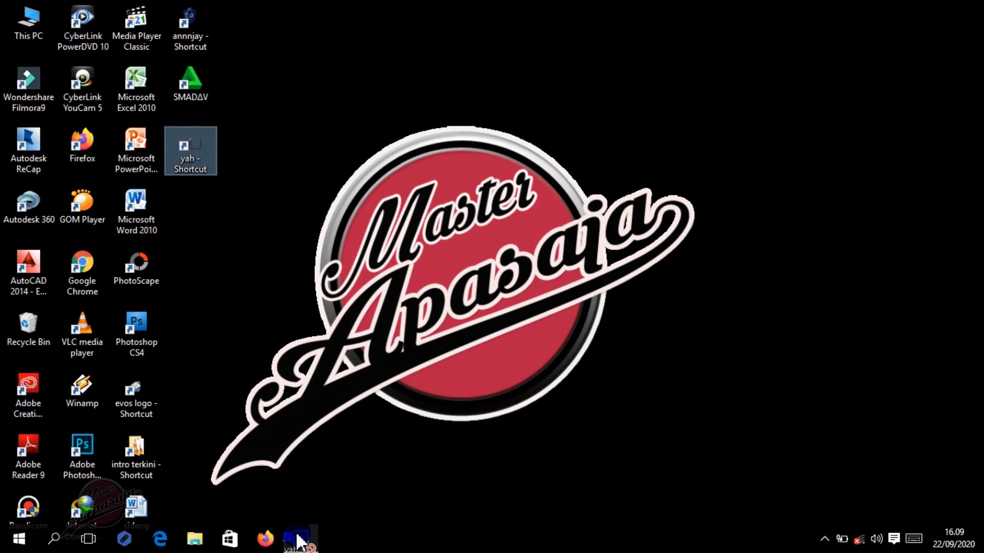
drag(298, 539, 178, 173)
drag(469, 463, 747, 552)
drag(440, 345, 249, 345)
drag(556, 142, 561, 110)
drag(244, 188, 279, 216)
drag(566, 167, 612, 151)
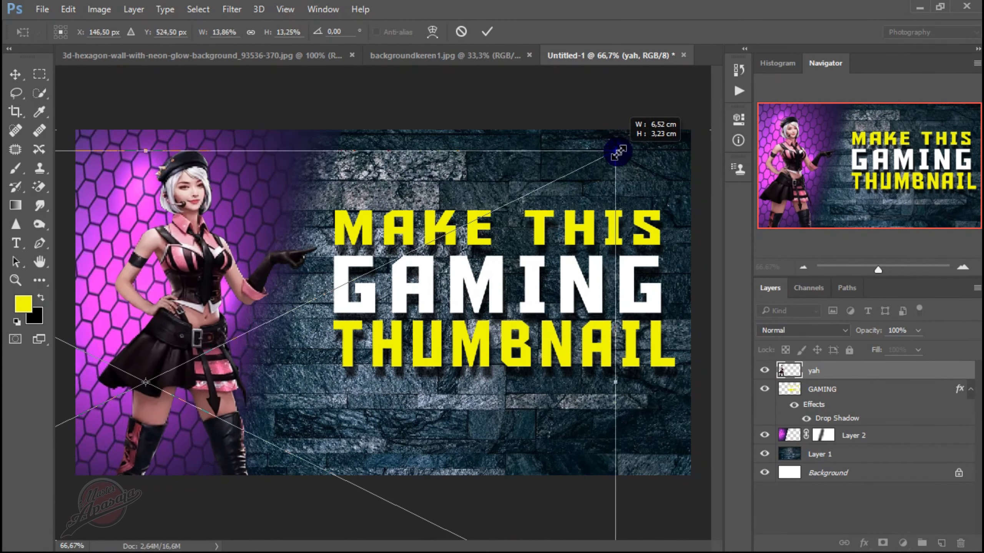
click(803, 267)
click(952, 268)
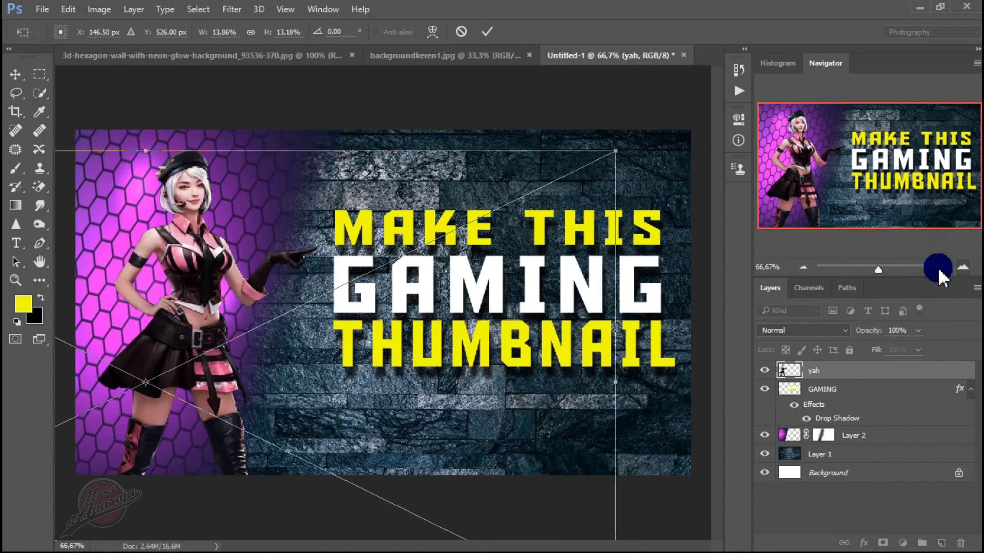
Resize the character to about 14% and position it on the left pointing toward the title, then commit the transform.
scroll(383, 294, down, 1)
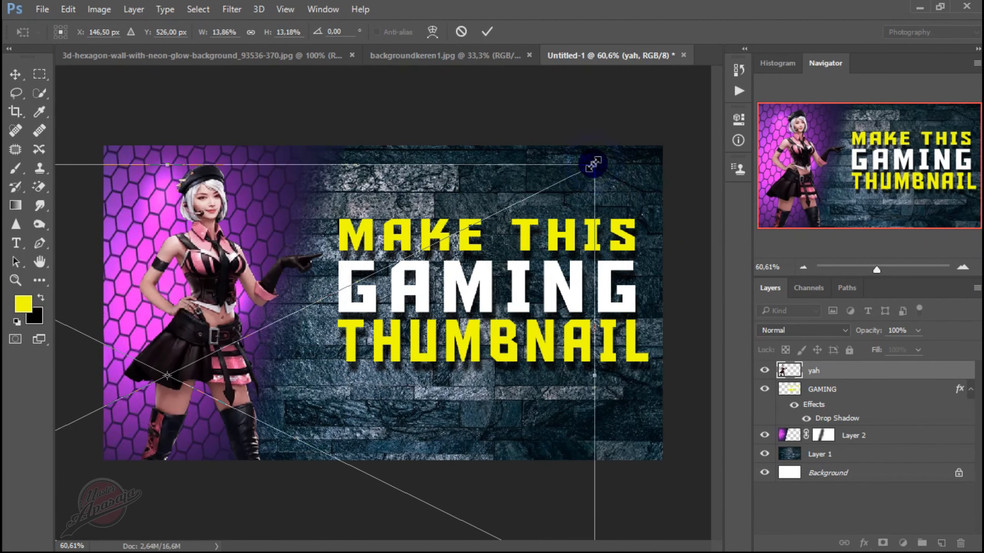
drag(593, 165, 571, 167)
drag(416, 291, 436, 290)
drag(589, 164, 589, 163)
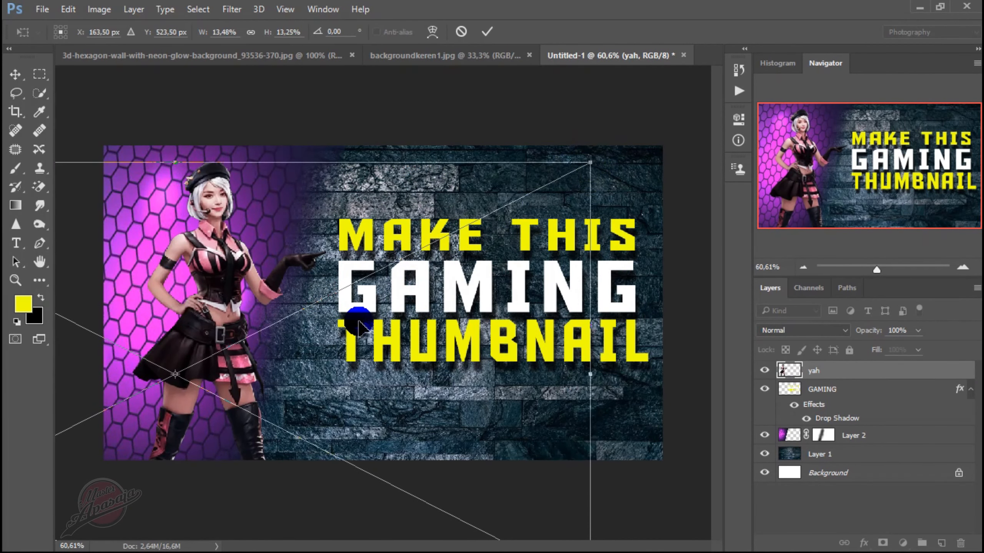
drag(357, 322, 355, 328)
drag(249, 323, 249, 342)
drag(592, 186, 619, 155)
drag(516, 210, 490, 226)
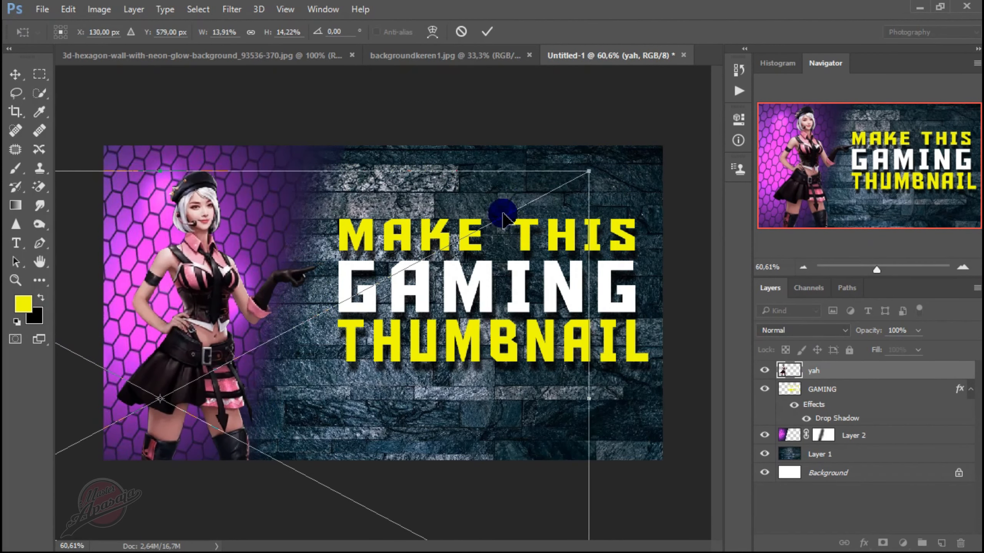
mouse_move(587, 171)
mouse_down()
mouse_move(601, 155)
mouse_move(557, 189)
mouse_move(569, 185)
mouse_up()
click(487, 39)
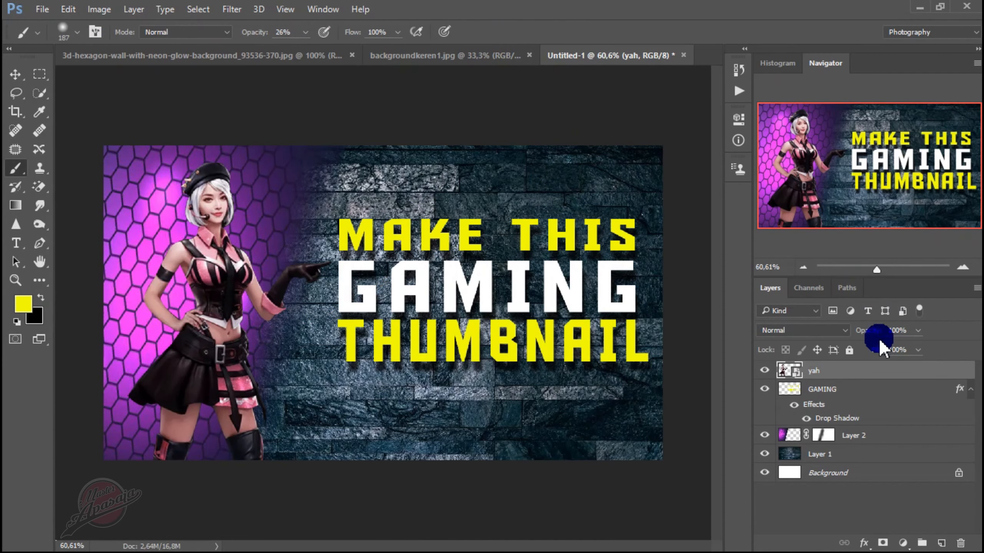
Duplicate the yah layer and set the copy to Overlay blend mode at 45% opacity.
right_click(827, 375)
click(558, 129)
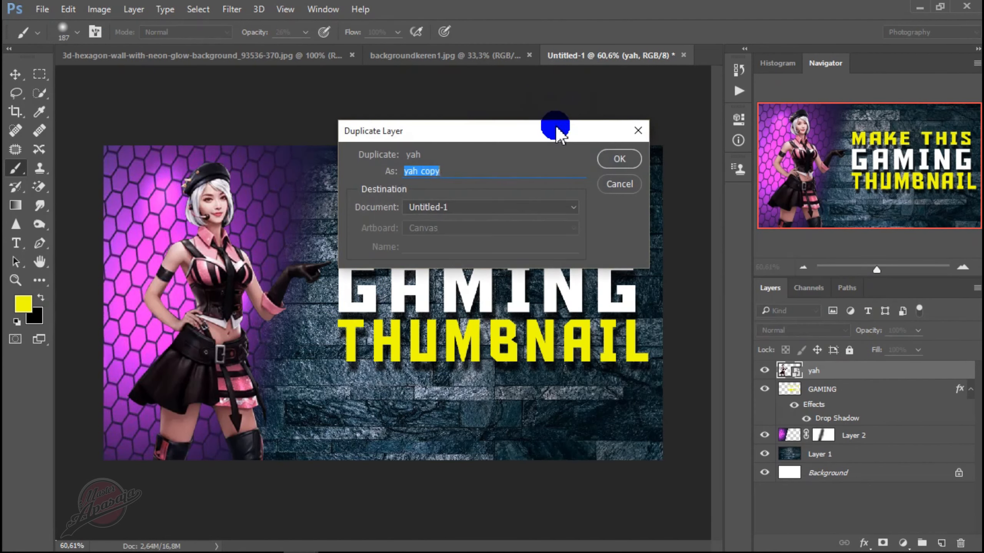
click(618, 159)
click(833, 330)
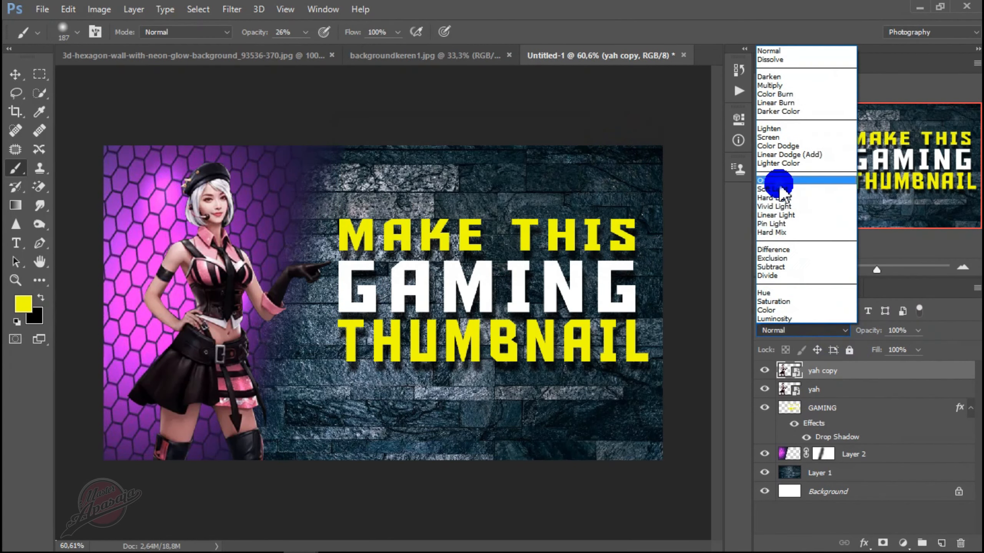
click(775, 178)
drag(900, 343, 872, 352)
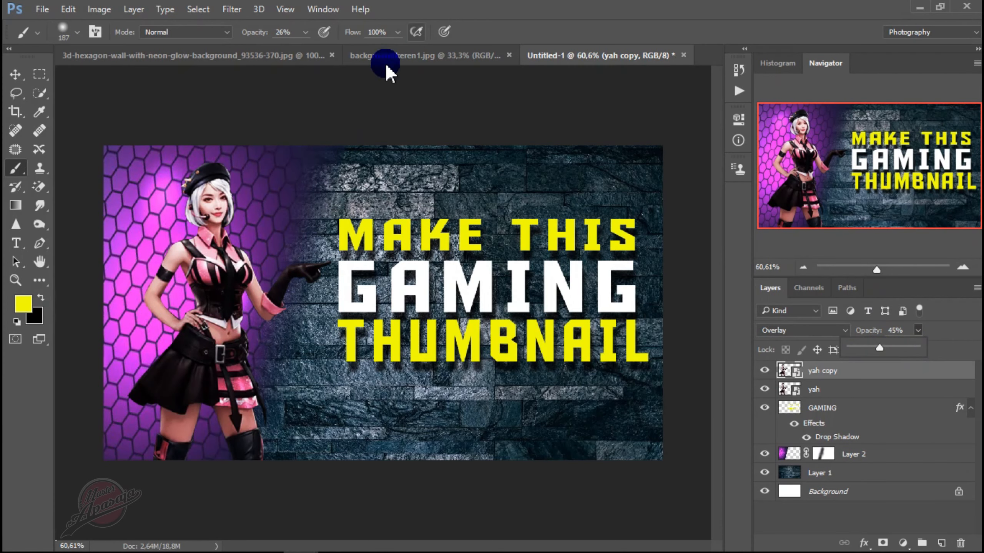
Add a magenta #ff00f6 Solid Color fill layer on top, set to Linear Dodge (Add) at 20% opacity.
click(844, 378)
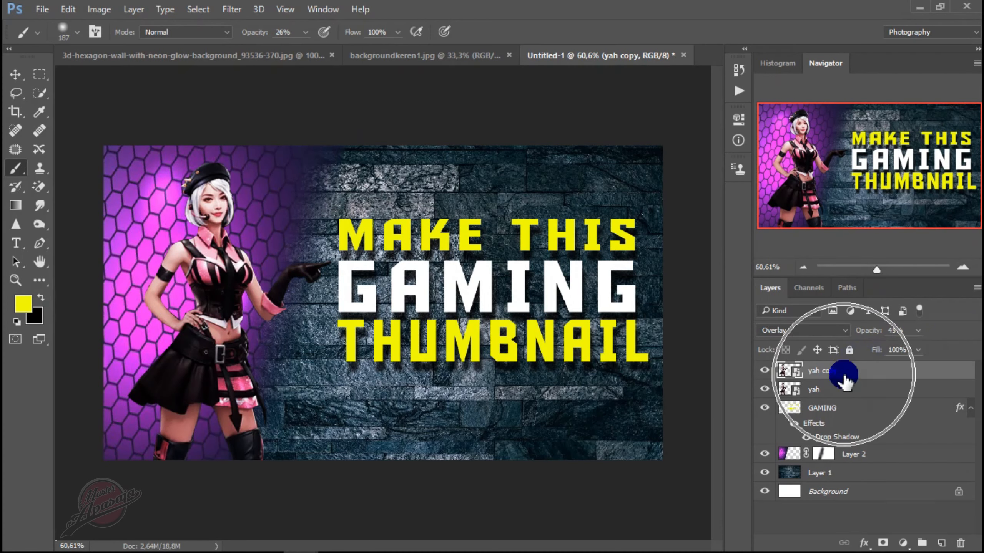
click(904, 544)
click(840, 223)
click(748, 322)
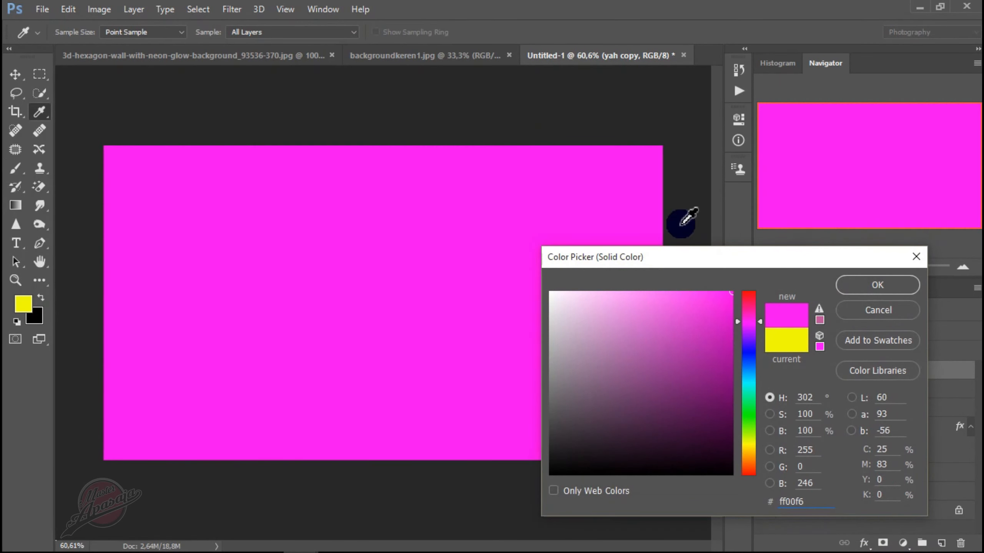
click(877, 286)
click(835, 330)
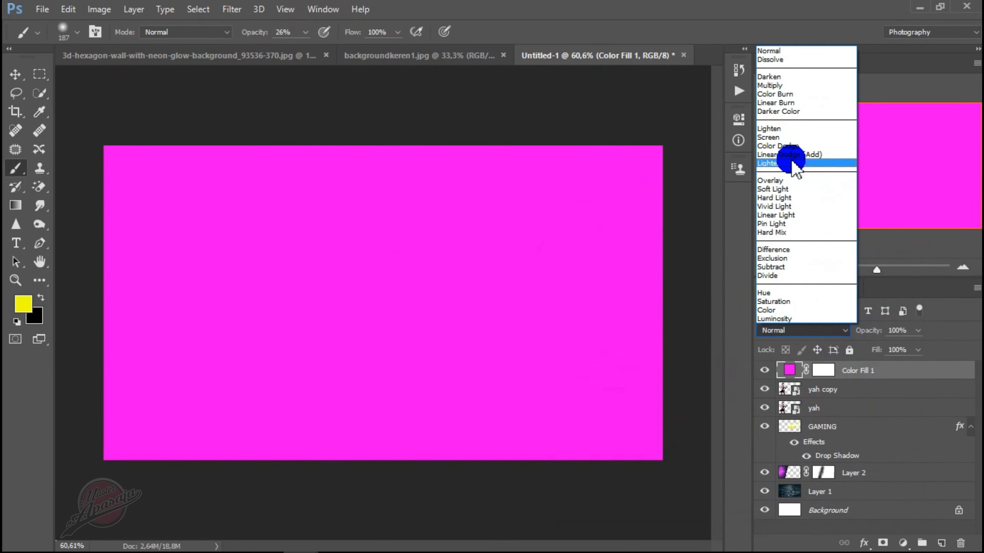
click(772, 157)
drag(917, 331, 863, 348)
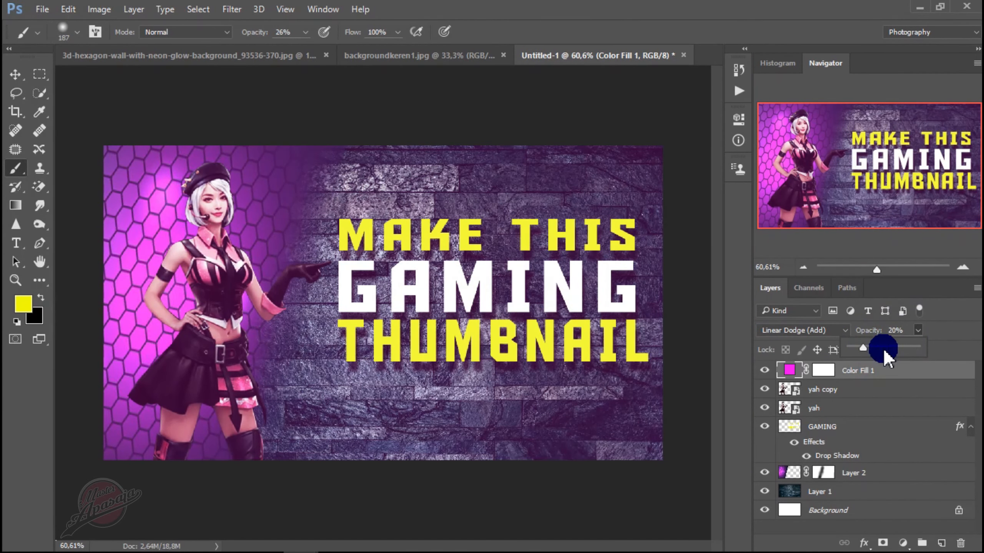
Add a black Solid Color fill layer on top, set to Overlay at 32% opacity.
click(912, 540)
click(868, 228)
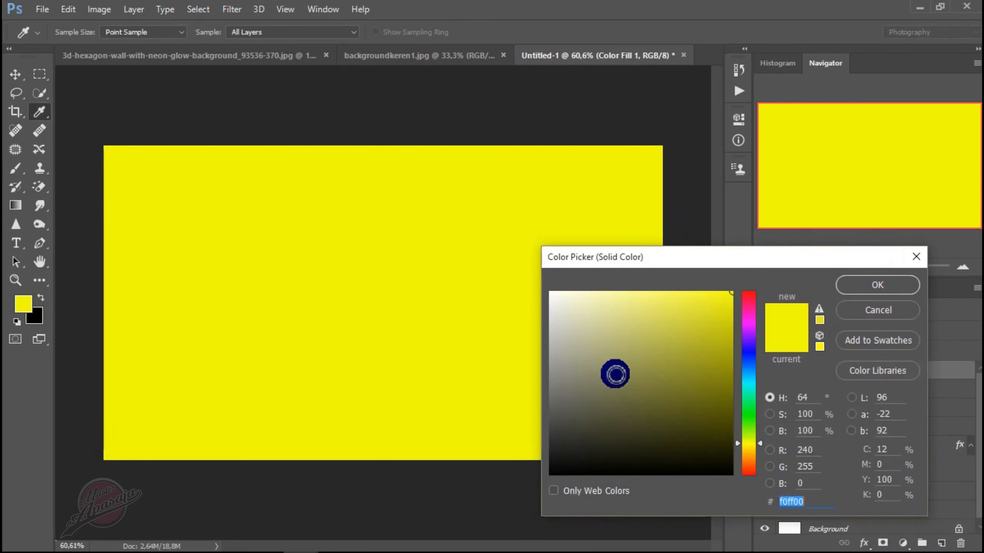
drag(615, 373, 572, 464)
click(840, 290)
click(834, 329)
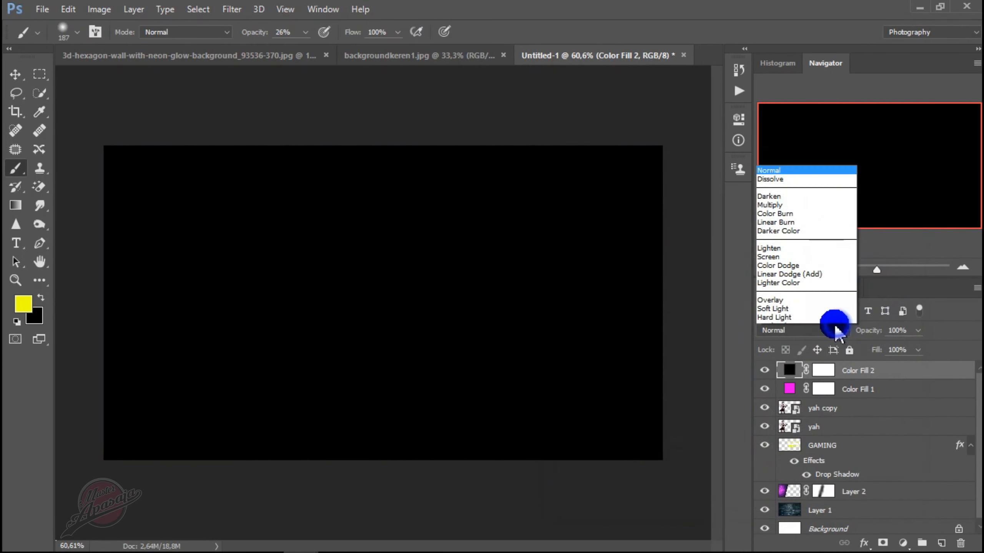
click(838, 193)
drag(921, 340, 877, 352)
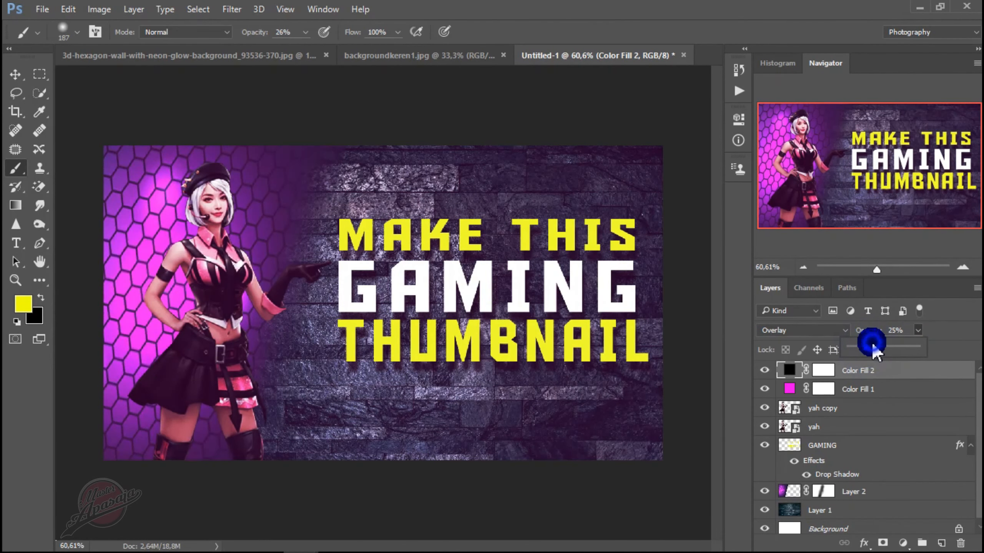
Add a Hue/Saturation adjustment clipped to the GAMING title layer and set Hue to -9.
click(15, 76)
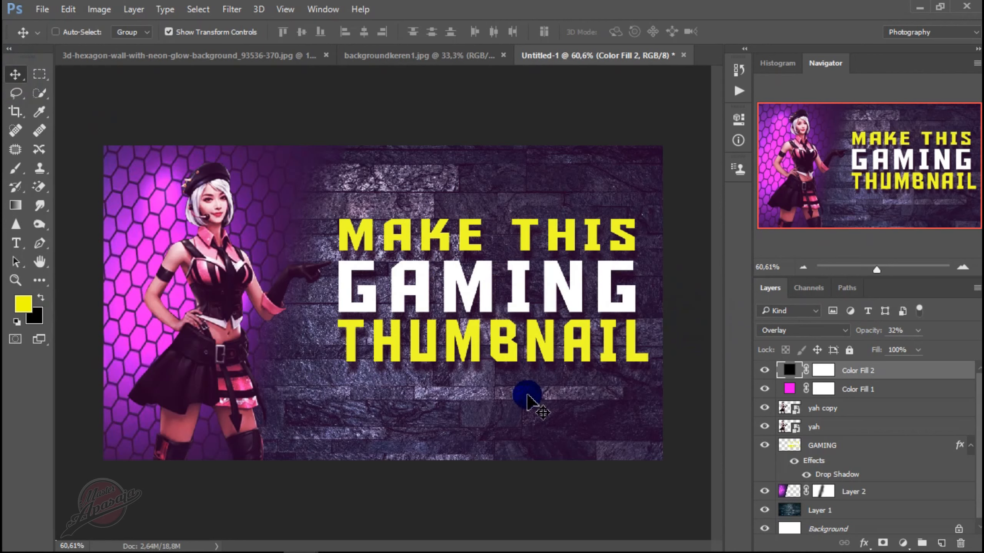
scroll(842, 461, down, 1)
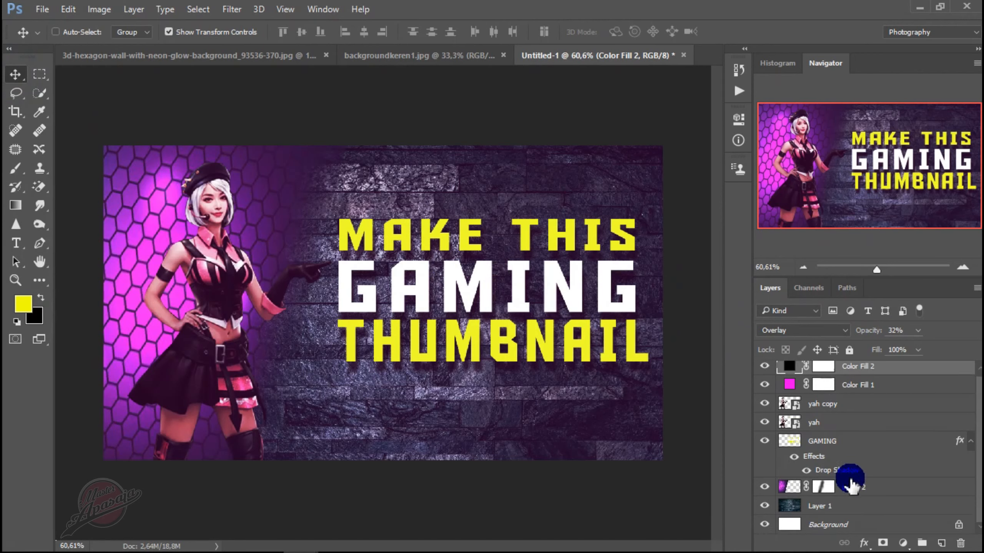
click(836, 442)
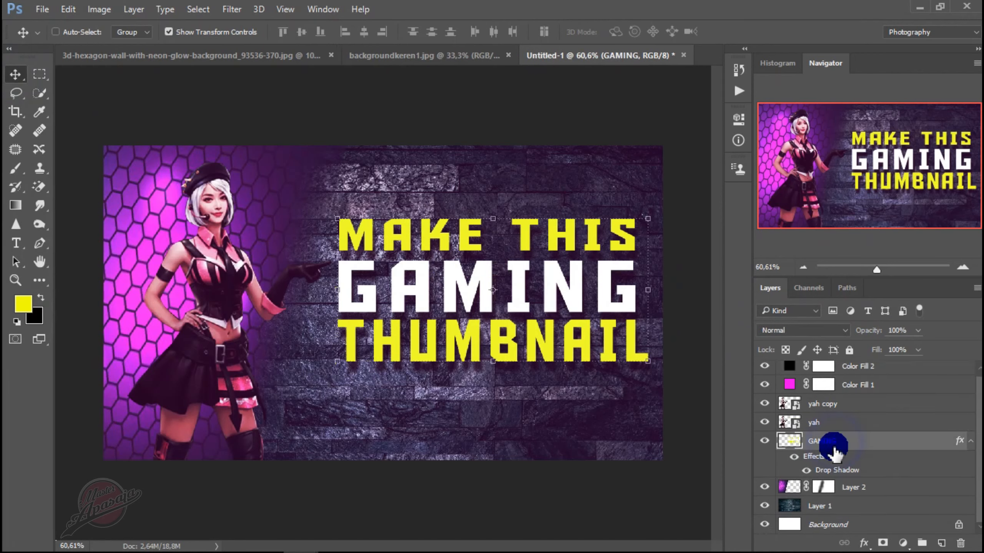
click(902, 542)
click(895, 370)
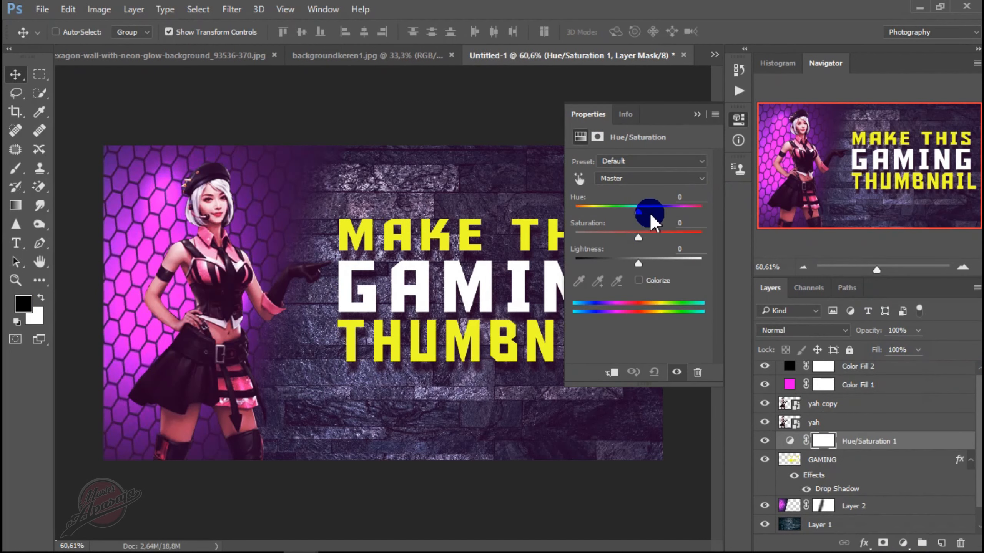
click(611, 372)
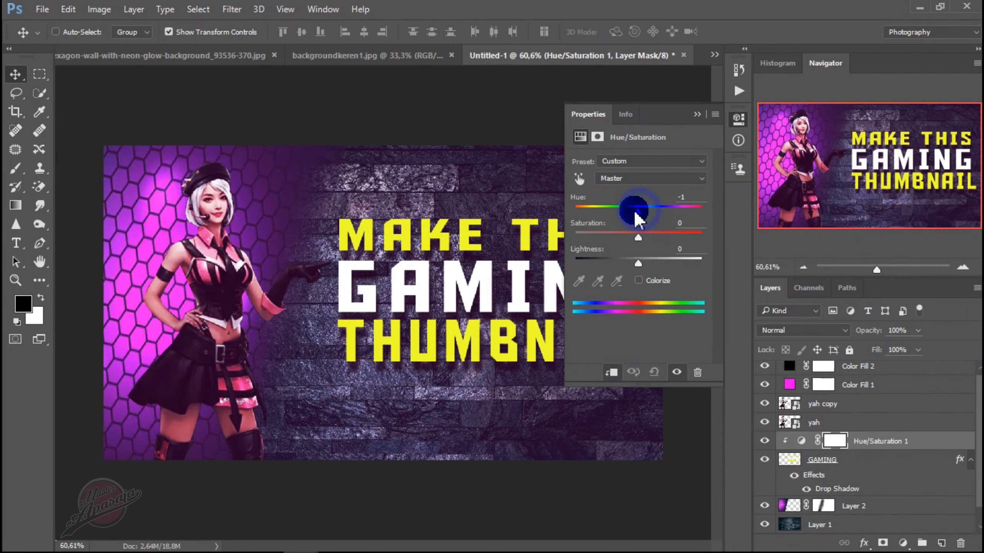
mouse_move(635, 212)
mouse_down()
mouse_move(619, 209)
mouse_move(658, 207)
mouse_move(634, 210)
mouse_up()
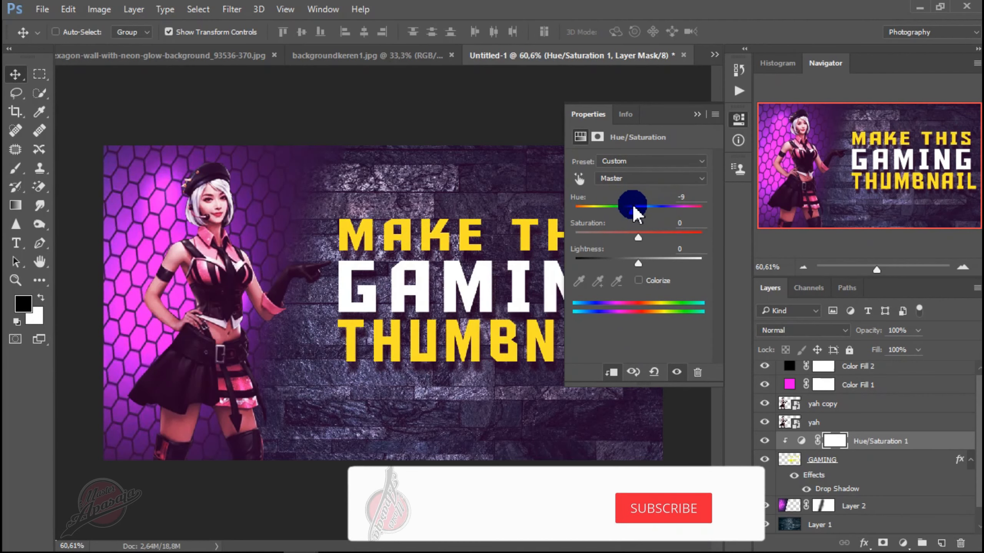
click(697, 114)
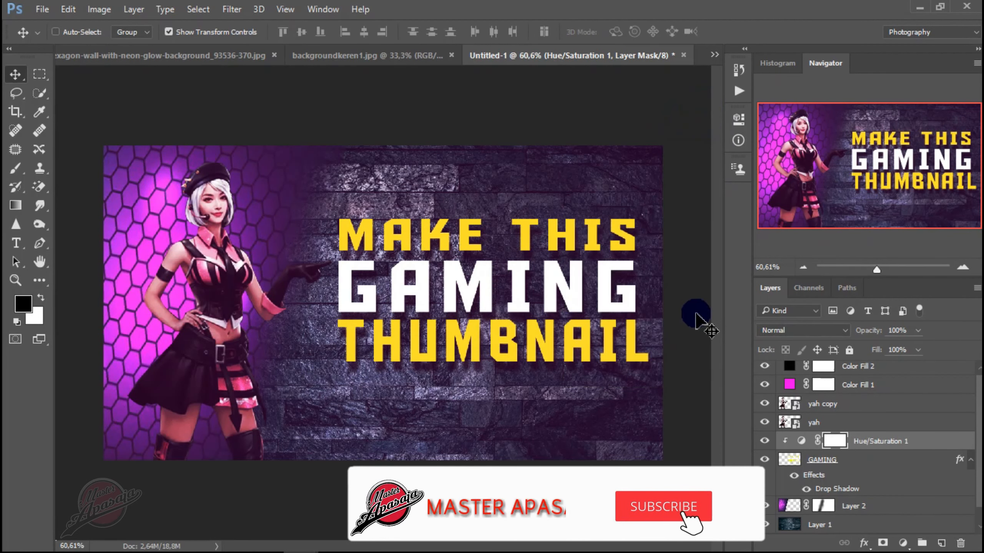